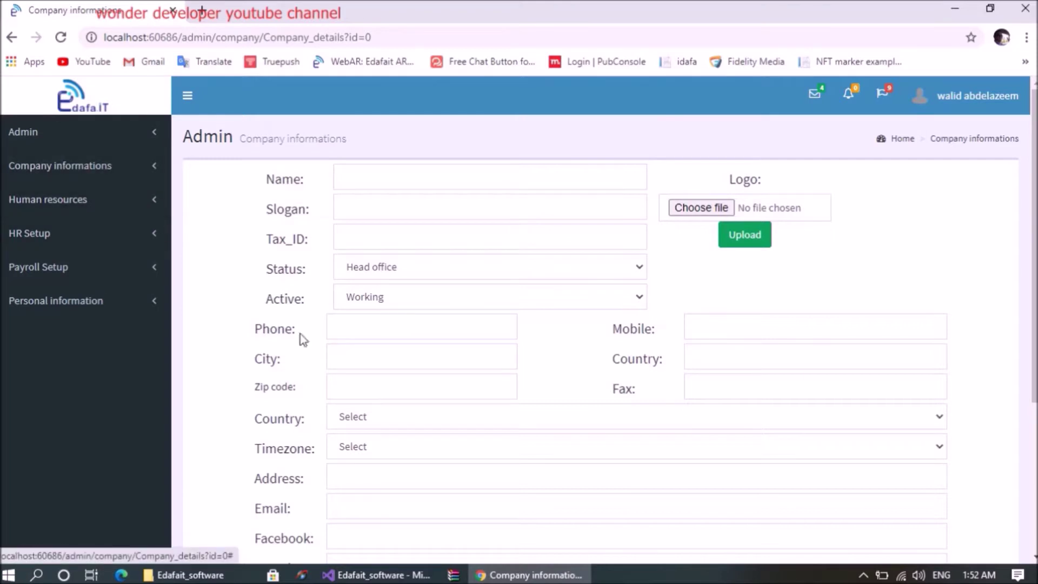
# Step: Check the Timezone and Country choices in the company information form
pyautogui.click(416, 450)
pyautogui.click(413, 450)
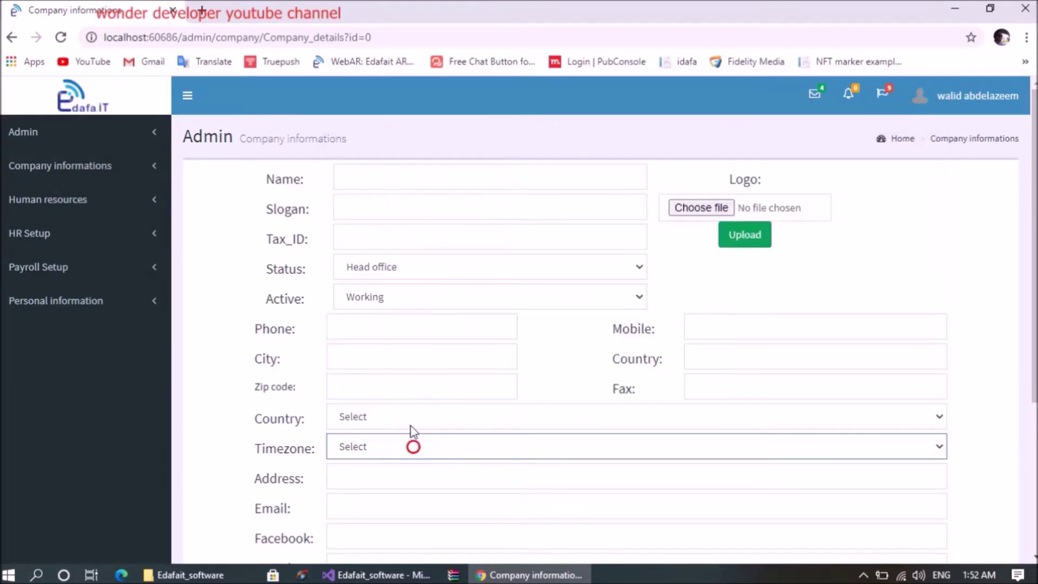
pyautogui.click(411, 425)
pyautogui.click(411, 426)
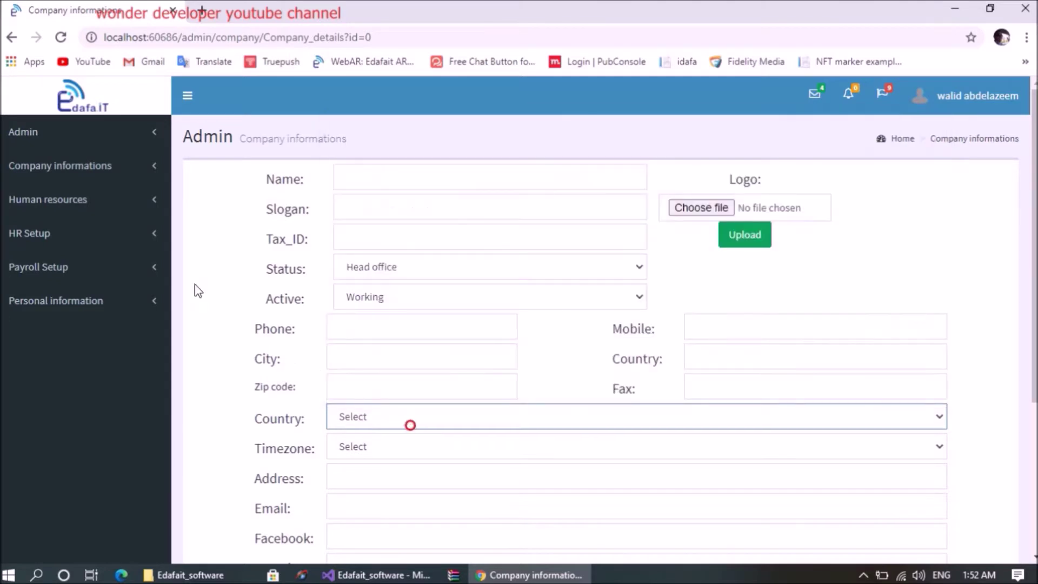
# Step: Open the human resources Department page and view the organization chart for the edafa branch, followed by the edafa 2 branch
pyautogui.click(97, 162)
pyautogui.click(91, 238)
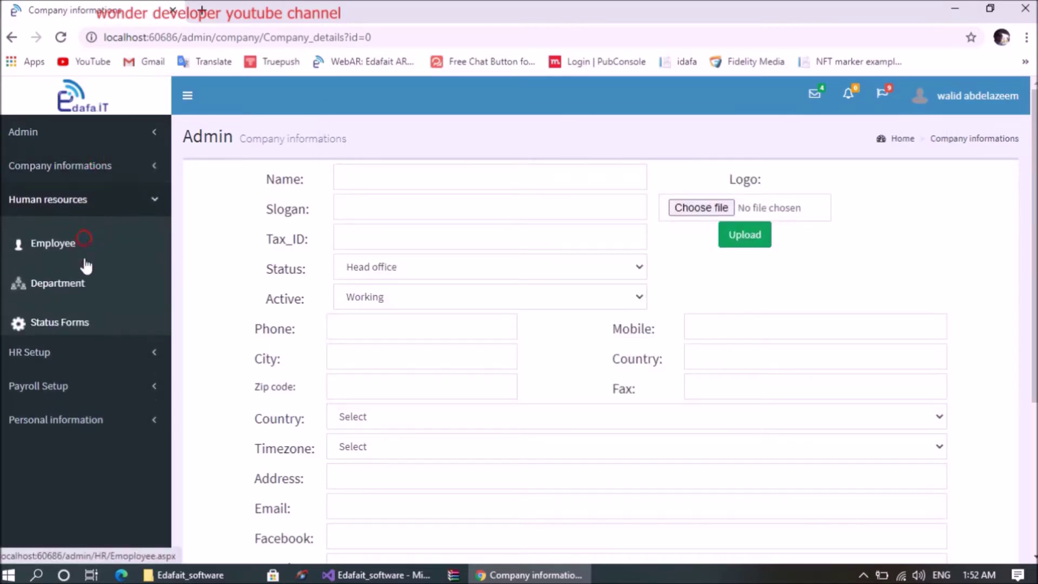
pyautogui.click(64, 285)
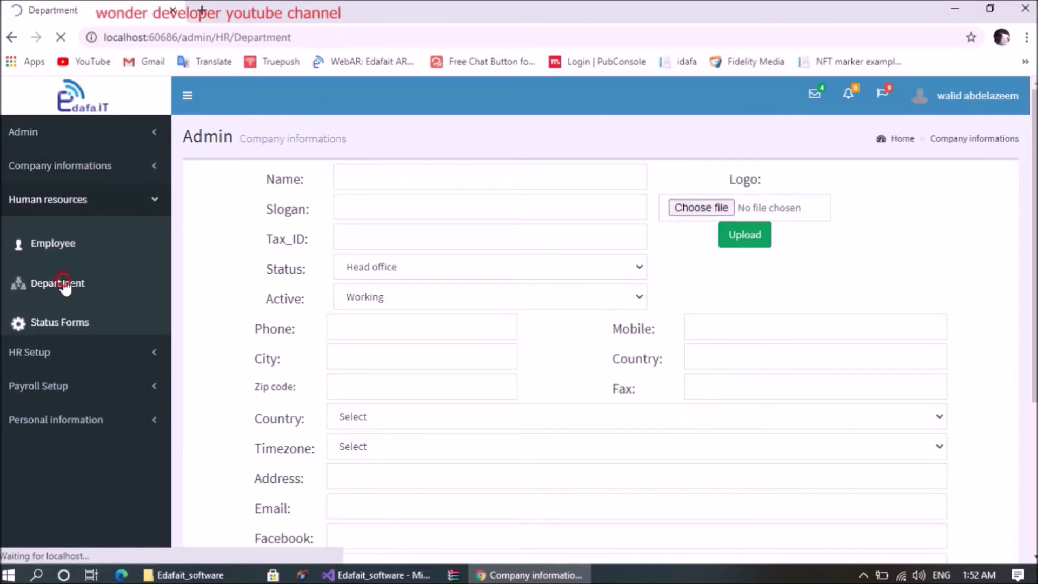
pyautogui.click(420, 210)
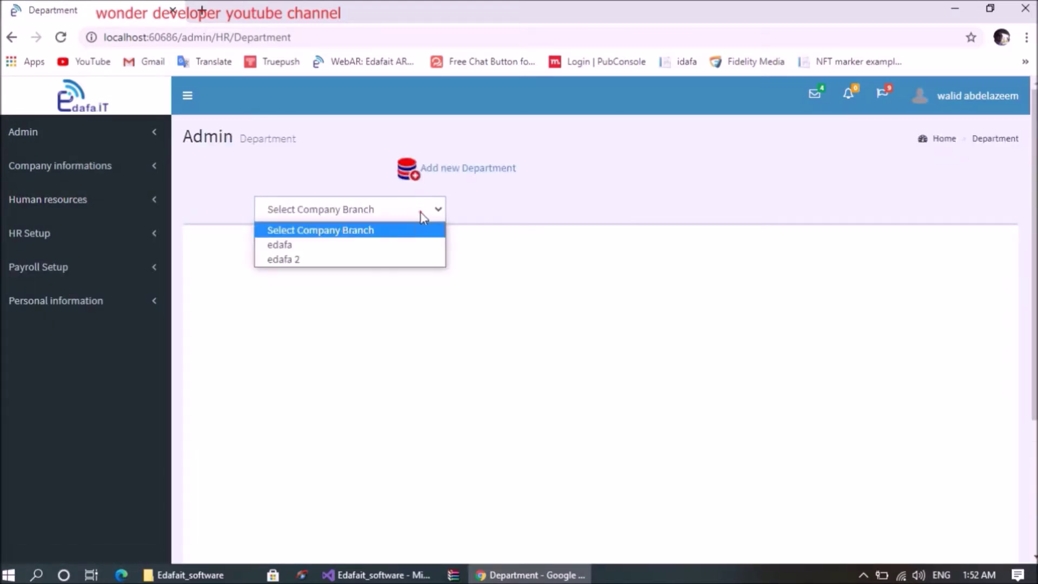
pyautogui.click(373, 248)
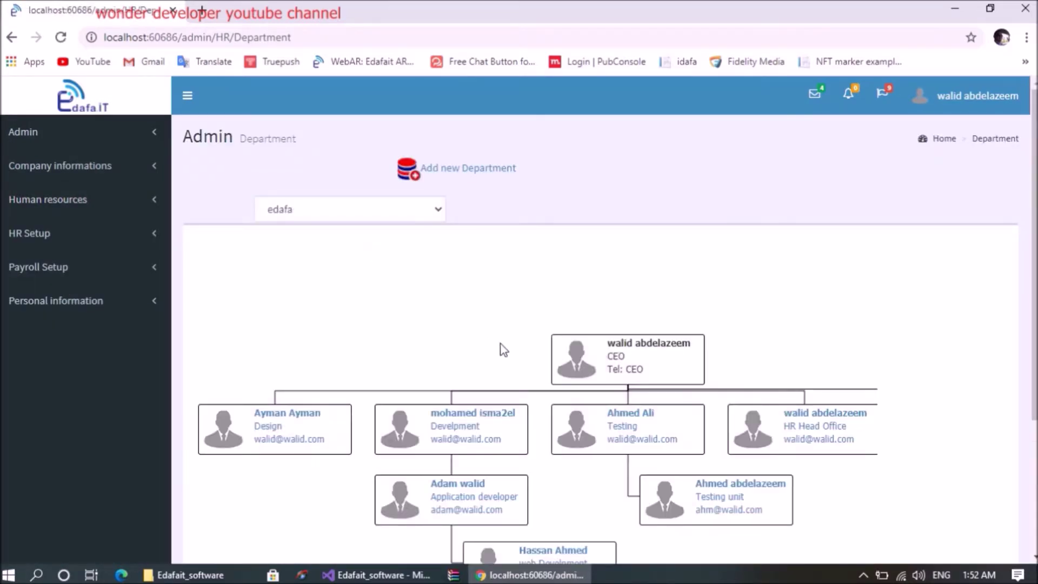
pyautogui.scroll(-2, 476, 308)
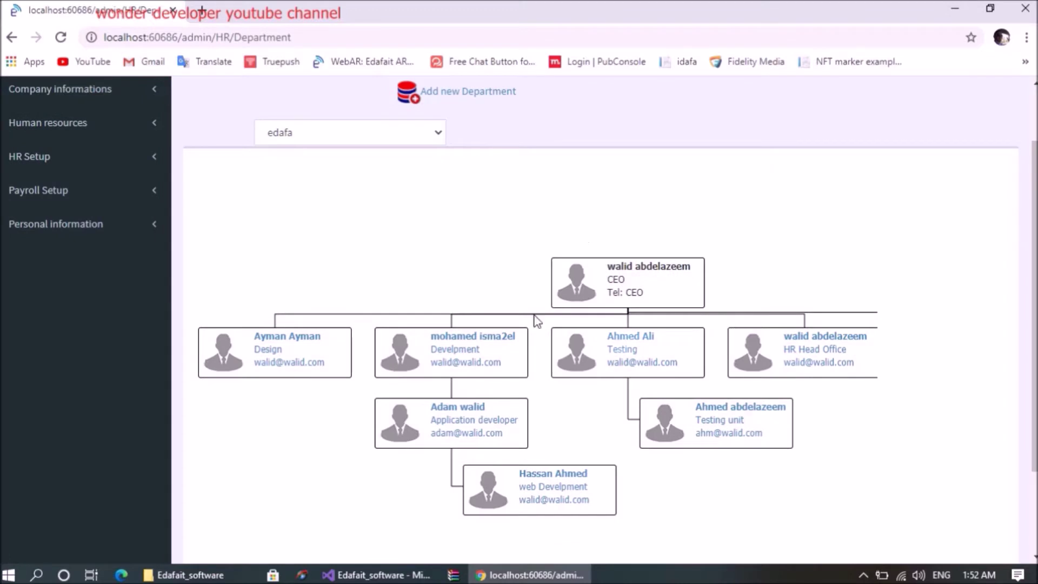
pyautogui.scroll(2, 356, 204)
pyautogui.click(341, 209)
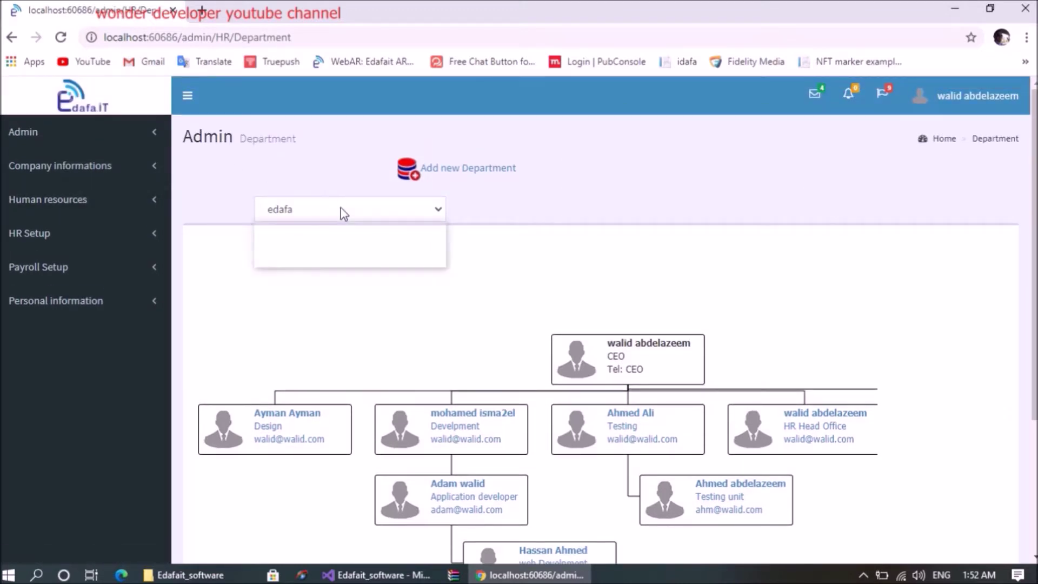
pyautogui.click(319, 261)
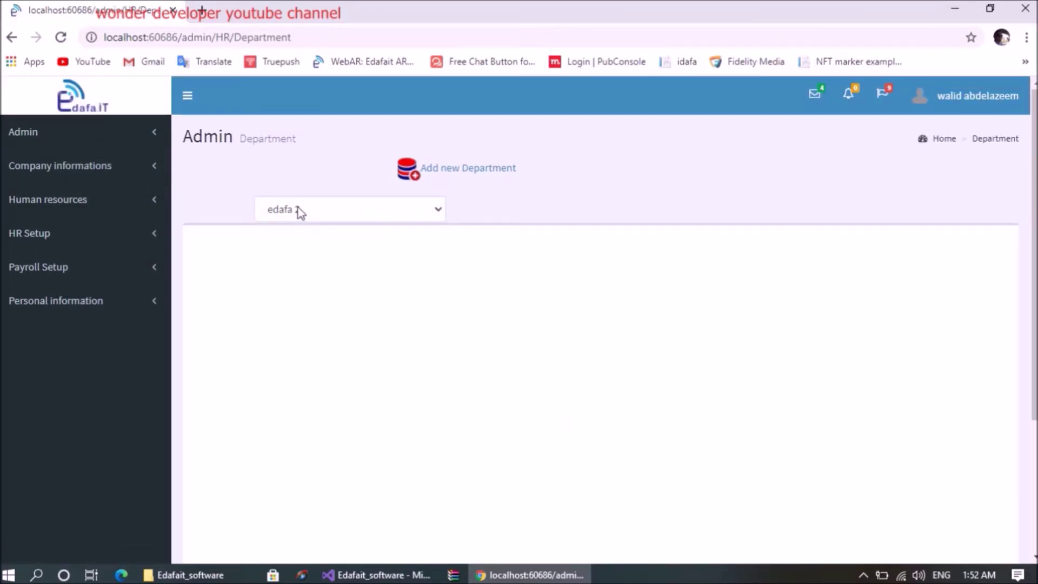
# Step: Open the human resources Employee list and look through all its rows and columns
pyautogui.click(108, 172)
pyautogui.click(61, 244)
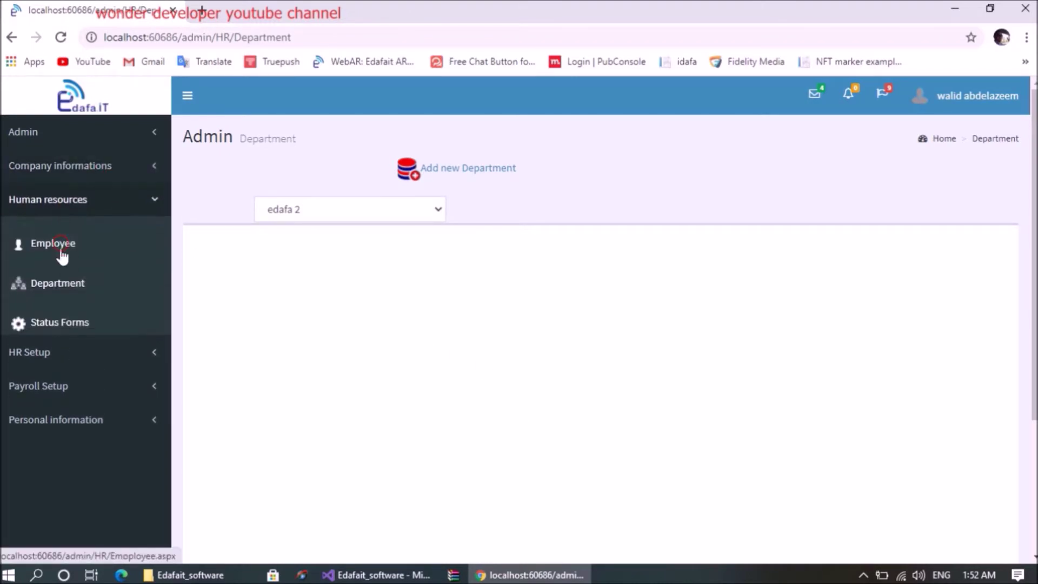
pyautogui.click(61, 253)
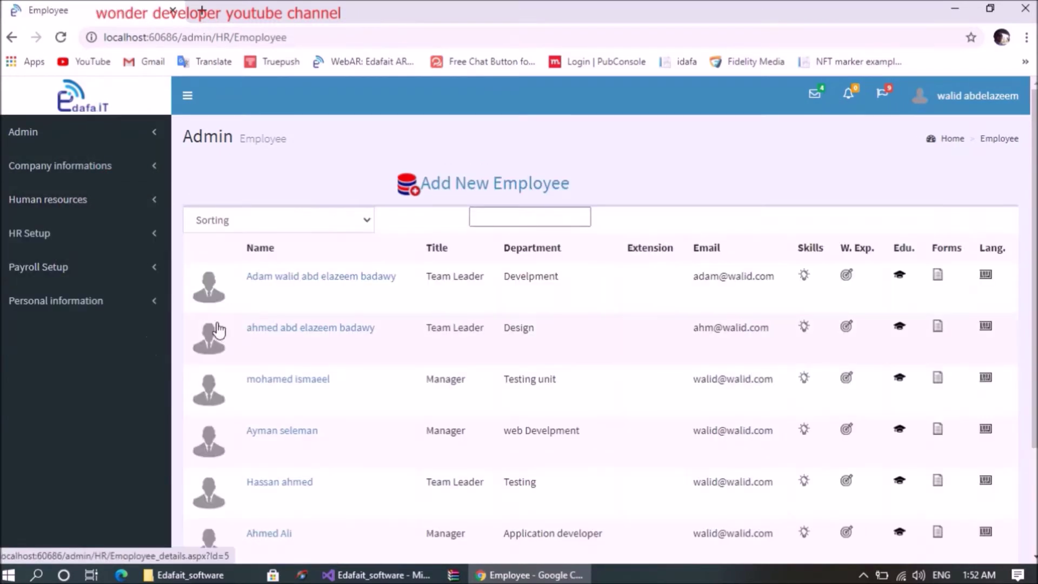
pyautogui.scroll(-3, 243, 356)
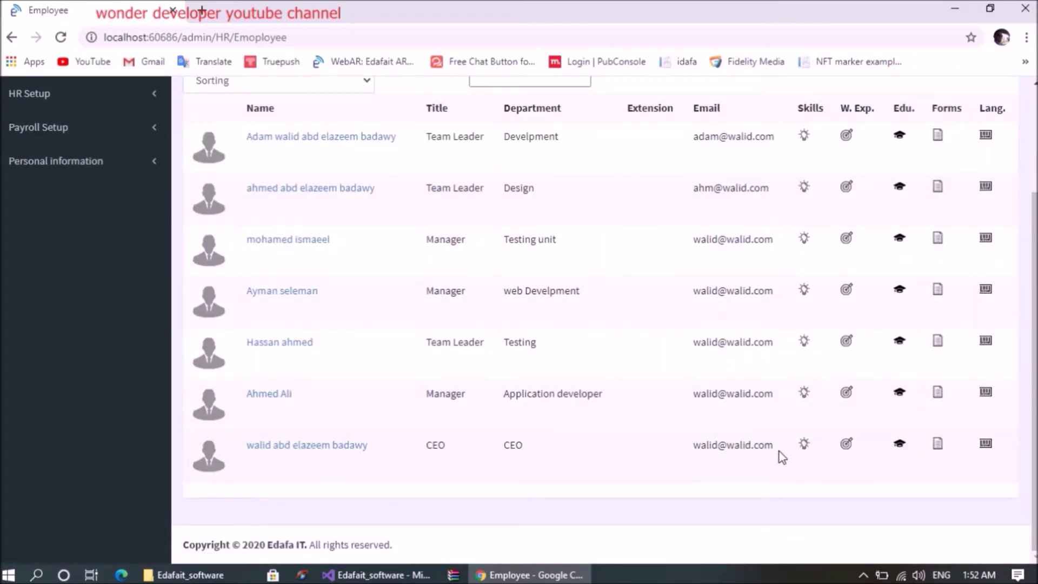
pyautogui.scroll(5, 797, 454)
pyautogui.scroll(-5, 809, 424)
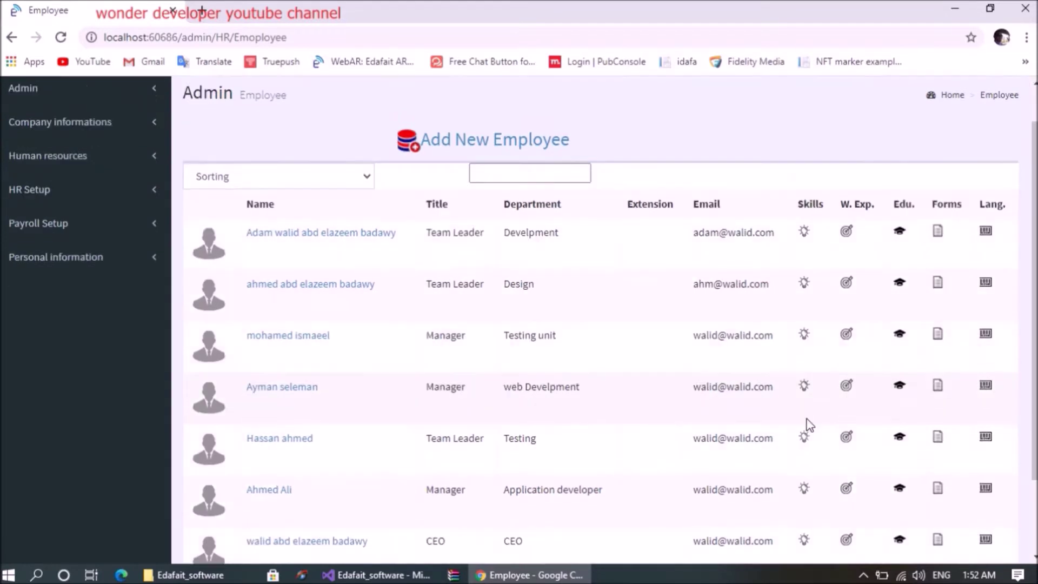
# Step: Open the CEO's skills page, check the Skills, Proficiency, Interest and Years of Experience choices, and return to the employee list
pyautogui.click(805, 446)
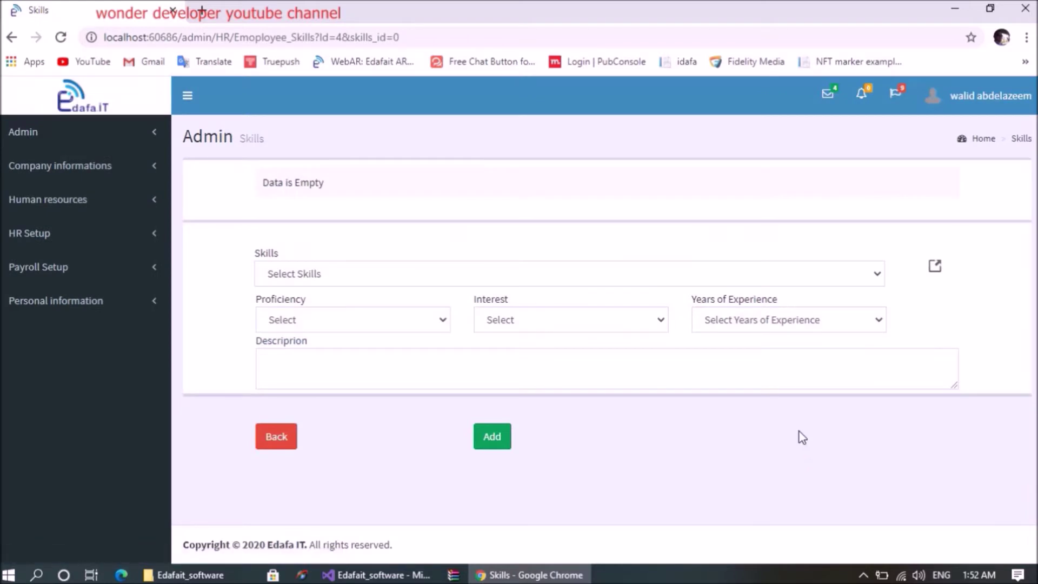
pyautogui.click(858, 274)
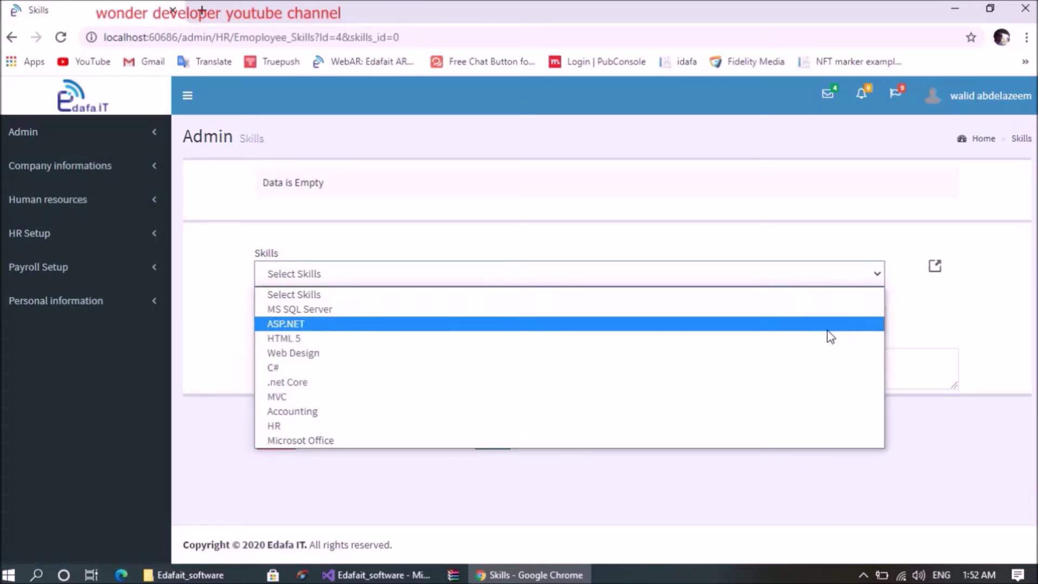
pyautogui.click(865, 485)
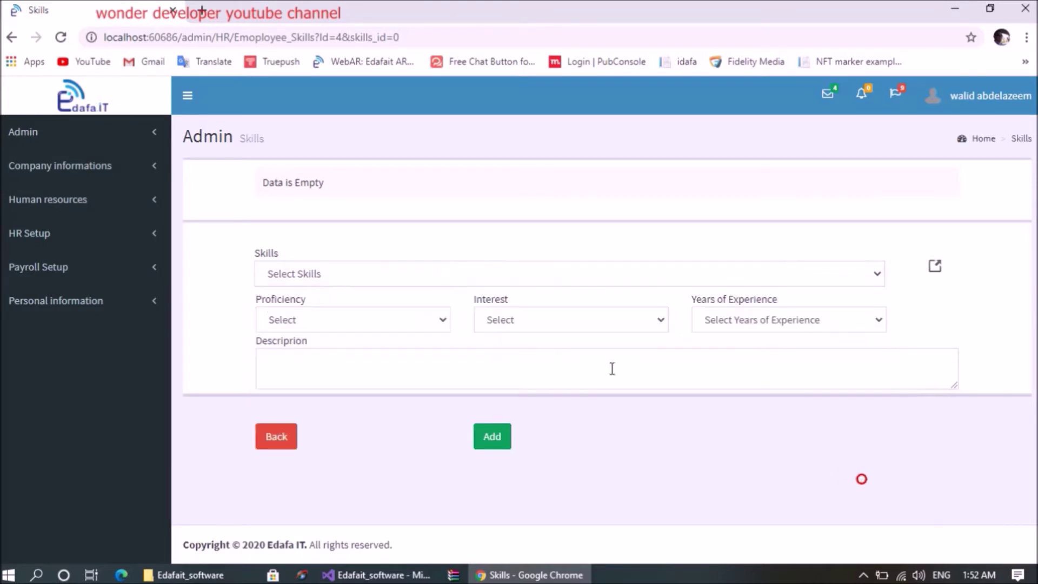
pyautogui.click(387, 322)
pyautogui.click(520, 329)
pyautogui.click(520, 329)
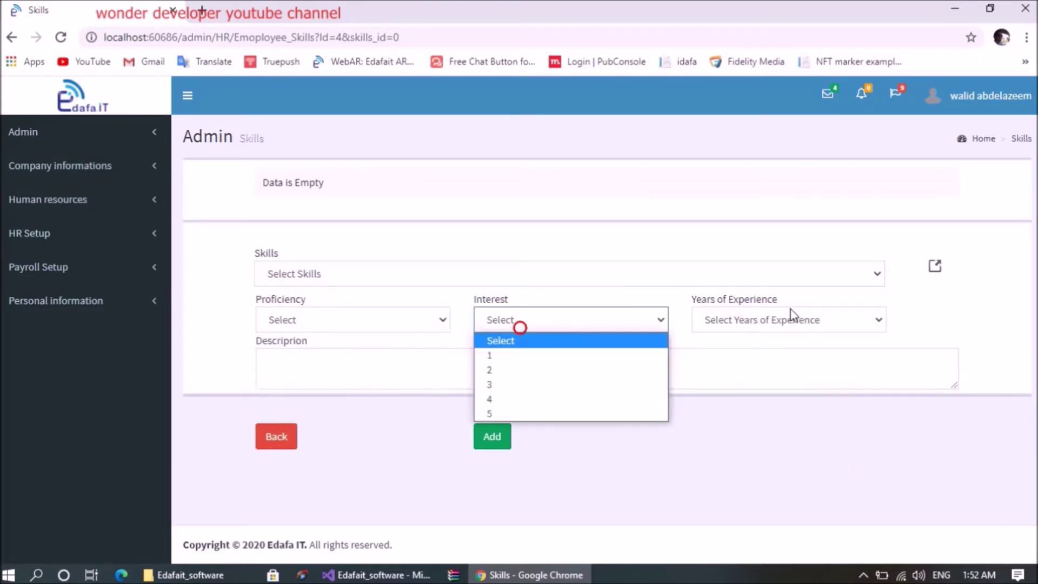
pyautogui.click(792, 320)
pyautogui.click(290, 442)
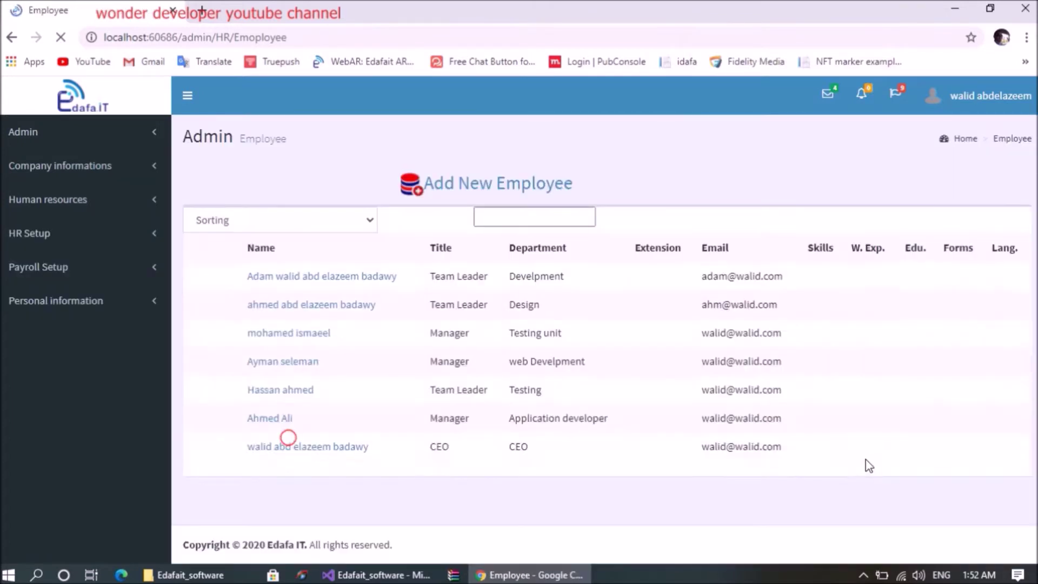
# Step: Open the CEO's work experience page and look through the existing entry and the new-experience form
pyautogui.scroll(-3, 869, 462)
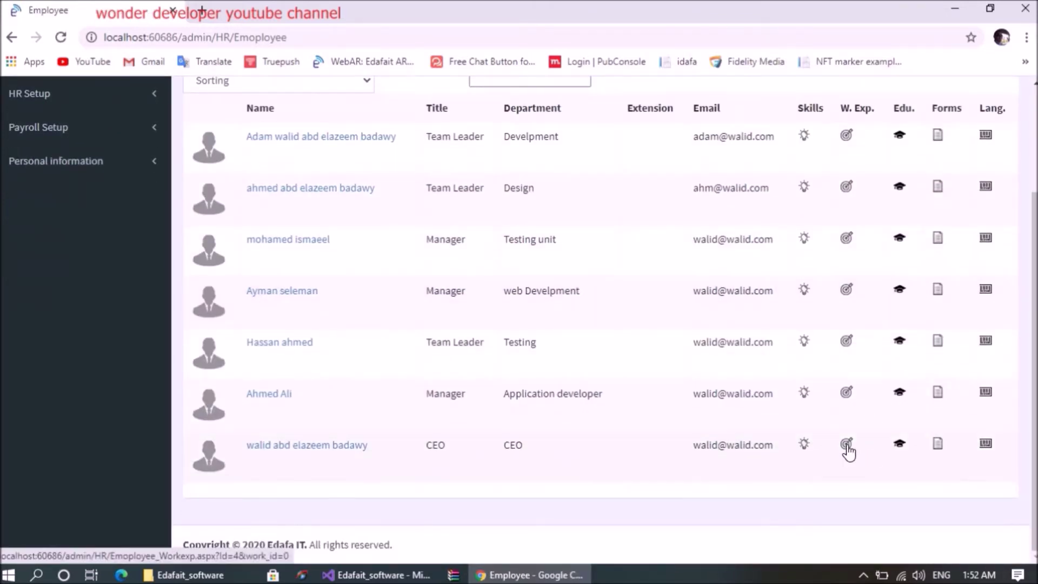
pyautogui.click(846, 445)
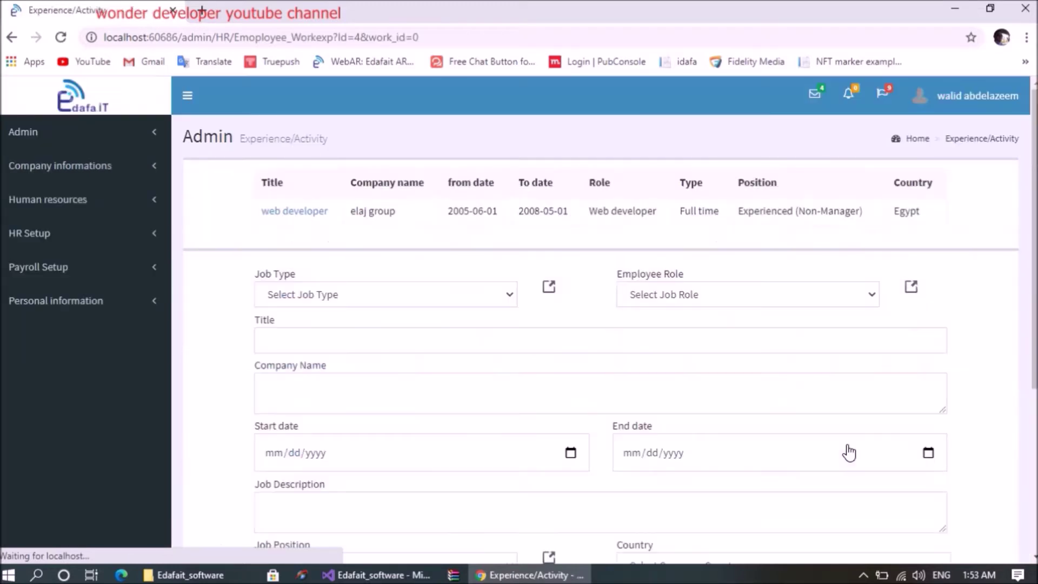
pyautogui.scroll(-5, 597, 322)
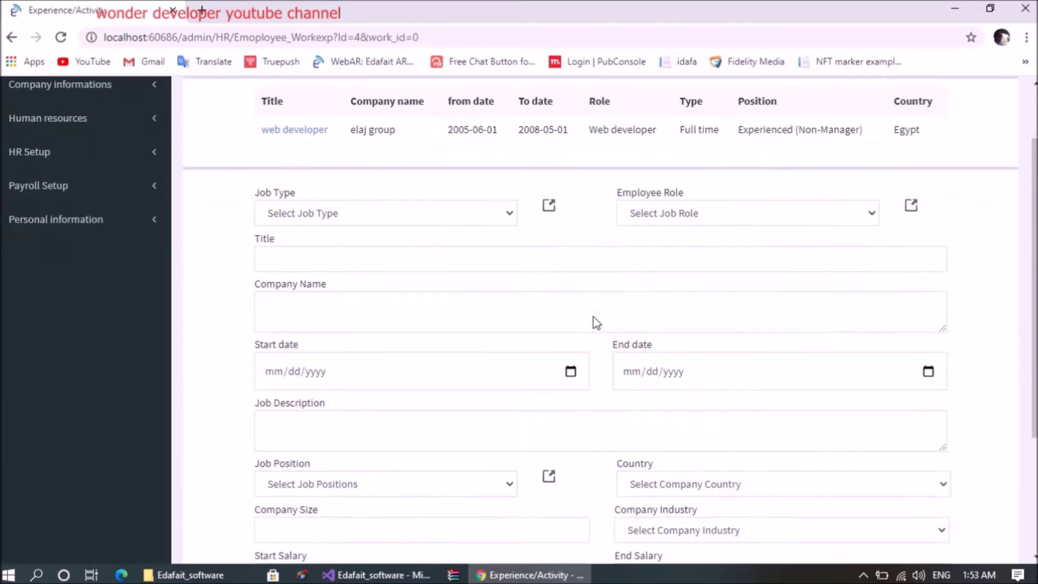
pyautogui.scroll(4, 597, 323)
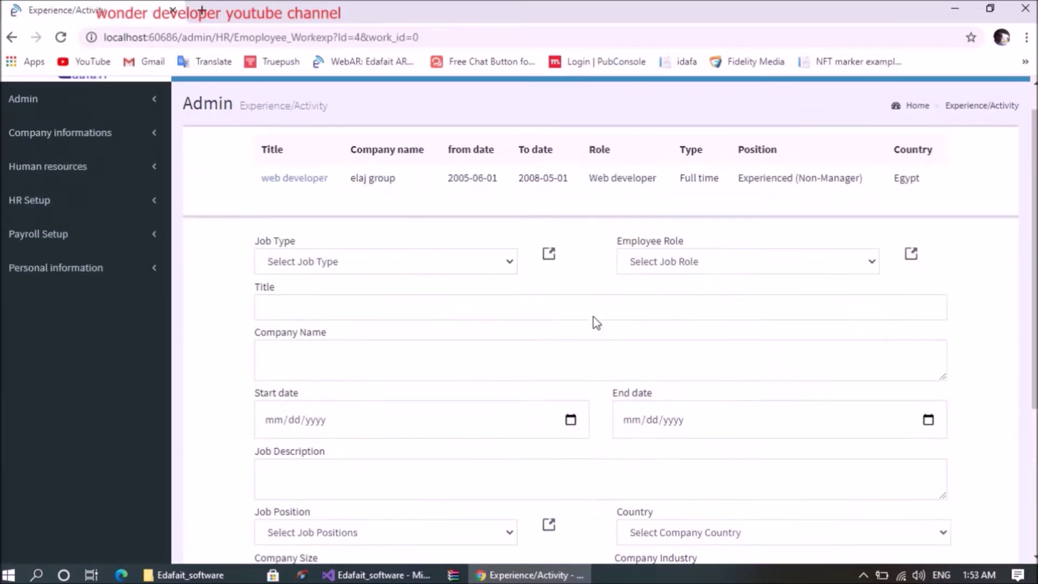
pyautogui.scroll(-4, 595, 311)
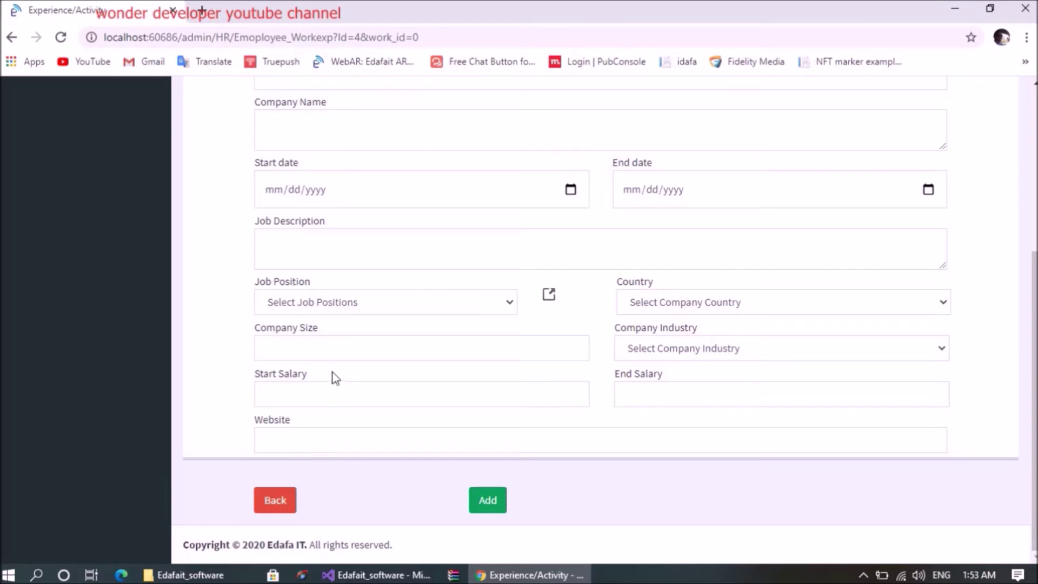
# Step: Review the Start Salary, End Salary, Start date and Company Name fields of the experience form, and return to the employee list
pyautogui.moveTo(260, 369); pyautogui.dragTo(366, 377)
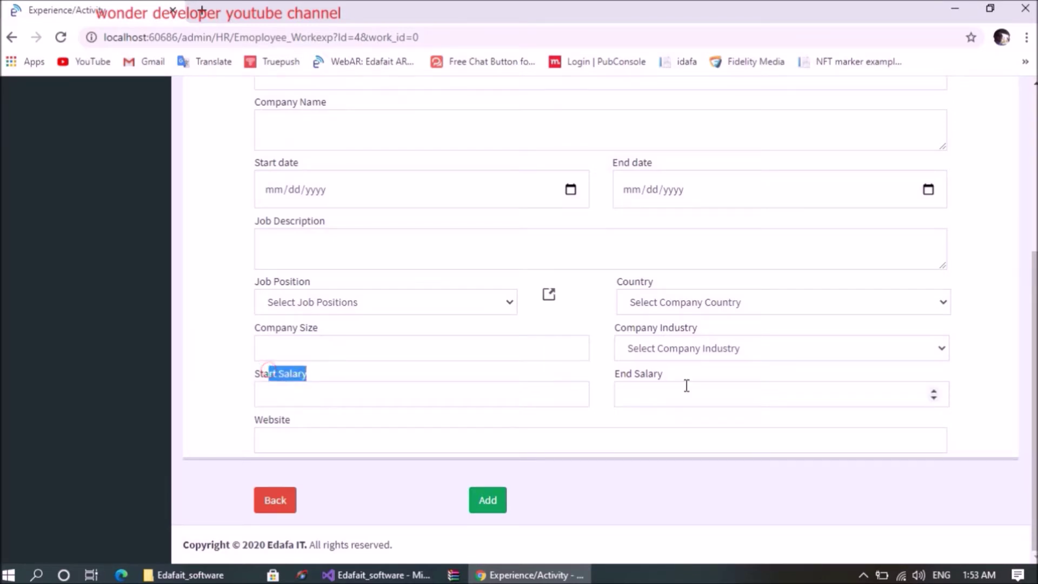
pyautogui.moveTo(606, 373); pyautogui.dragTo(683, 381)
pyautogui.scroll(1, 620, 389)
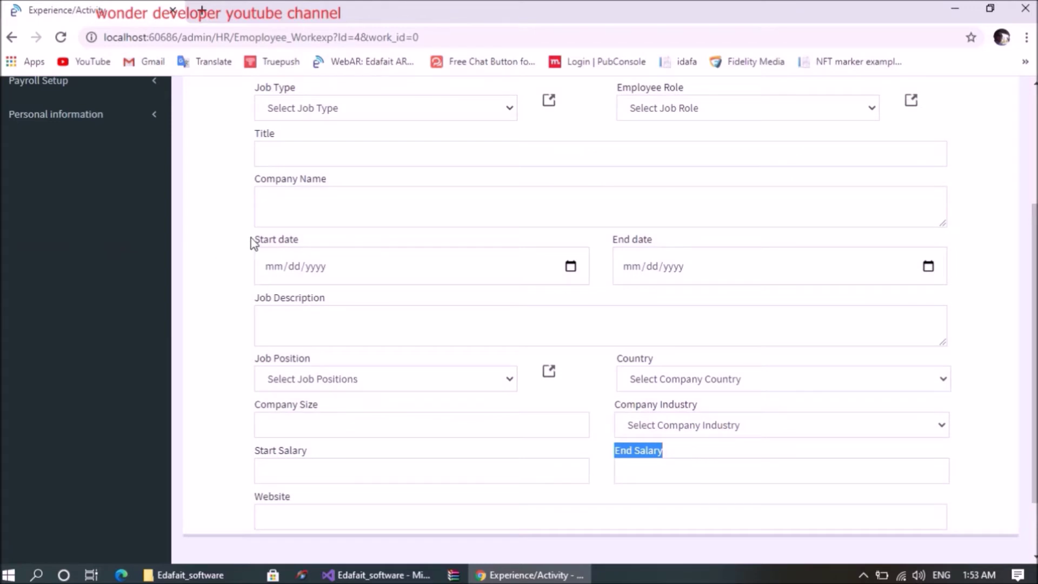
pyautogui.moveTo(251, 242); pyautogui.dragTo(327, 246)
pyautogui.moveTo(261, 177); pyautogui.dragTo(327, 179)
pyautogui.scroll(1, 584, 230)
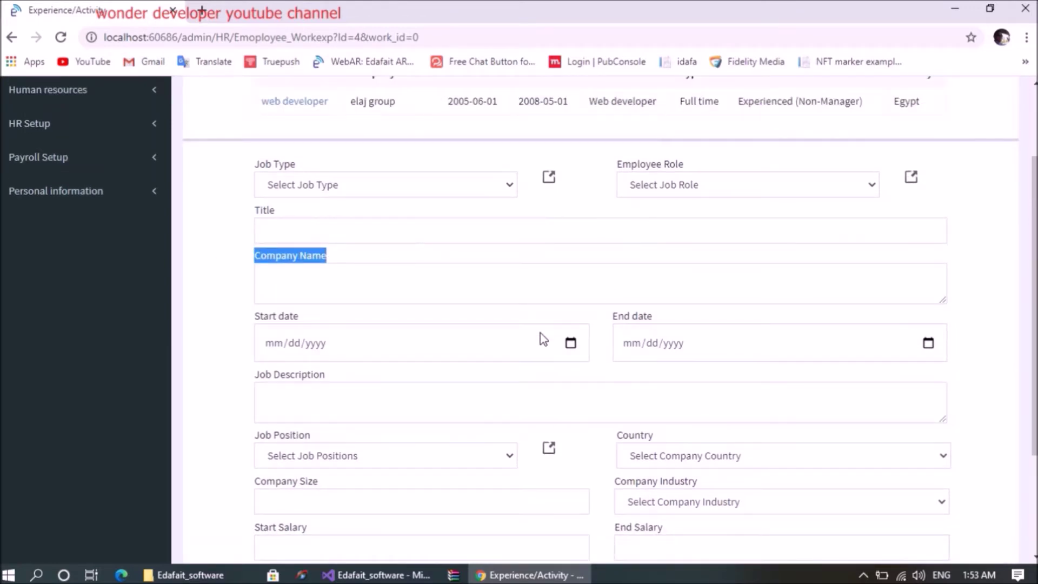
pyautogui.scroll(1, 540, 338)
pyautogui.scroll(-4, 394, 477)
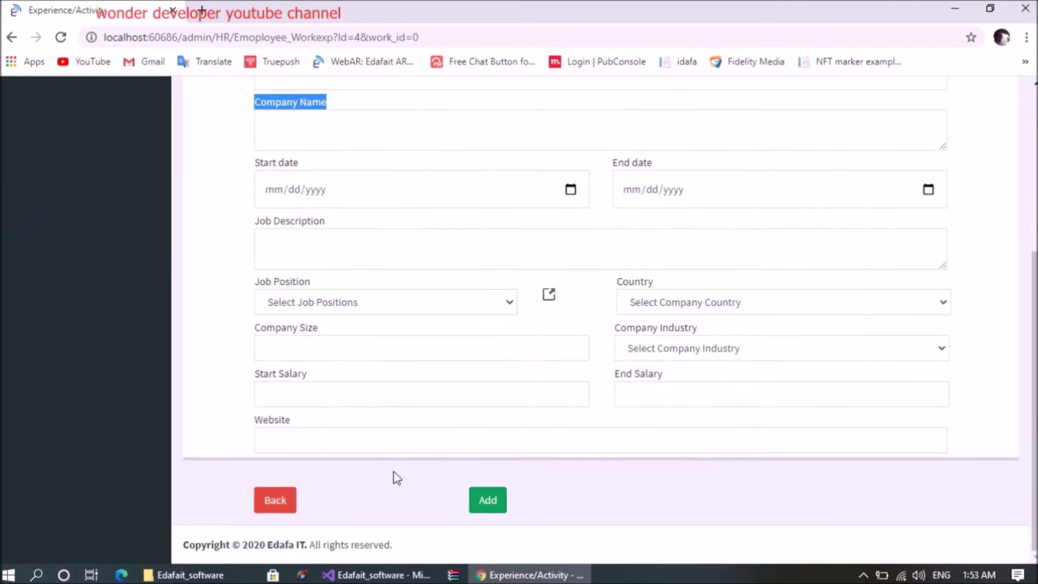
pyautogui.click(276, 500)
# Step: Open the CEO's employee details and check the available Company and Job Title choices
pyautogui.scroll(-3, 822, 422)
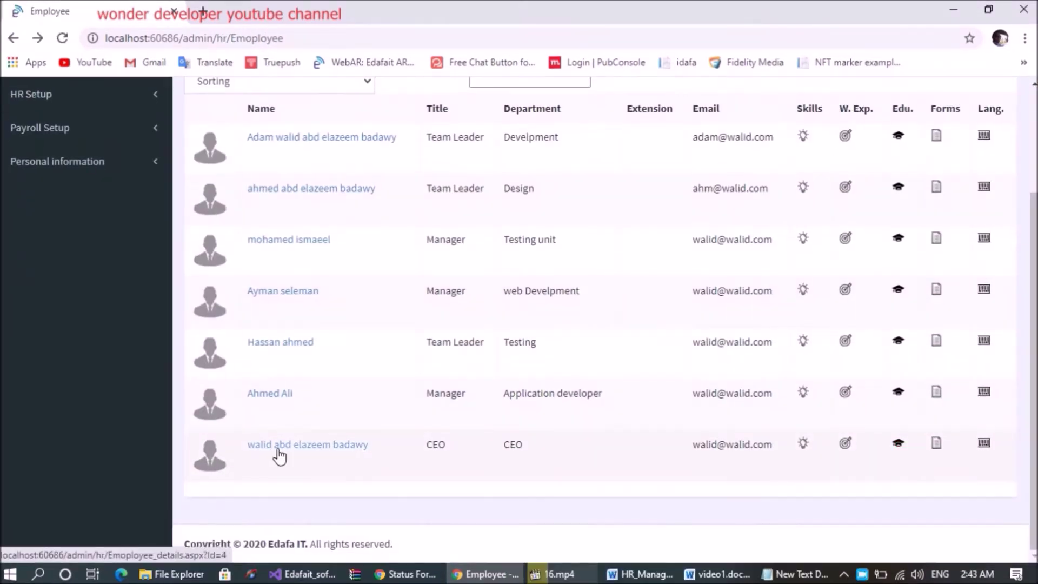
pyautogui.click(278, 447)
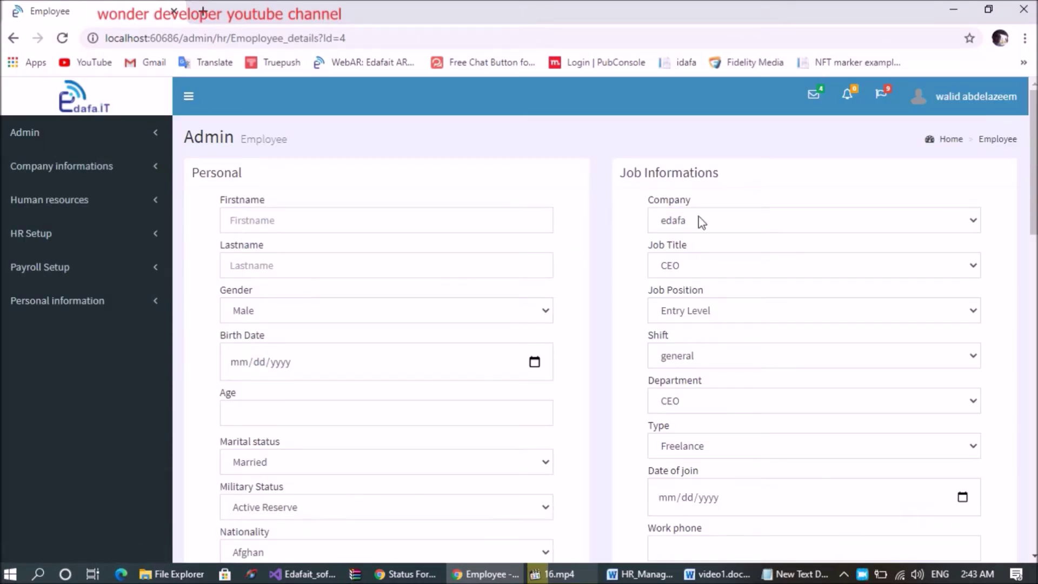
pyautogui.click(732, 222)
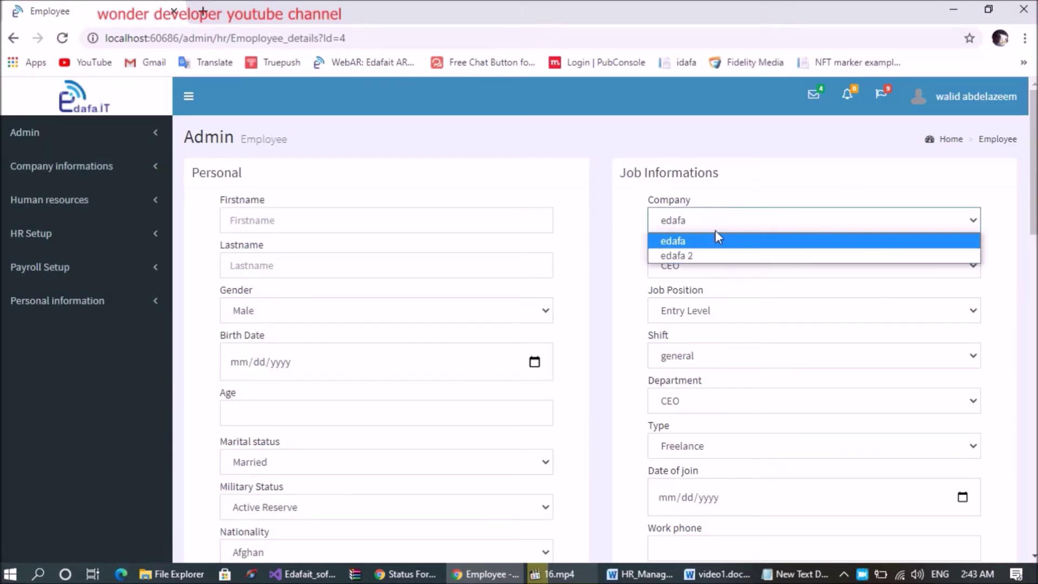
pyautogui.click(613, 282)
pyautogui.click(689, 266)
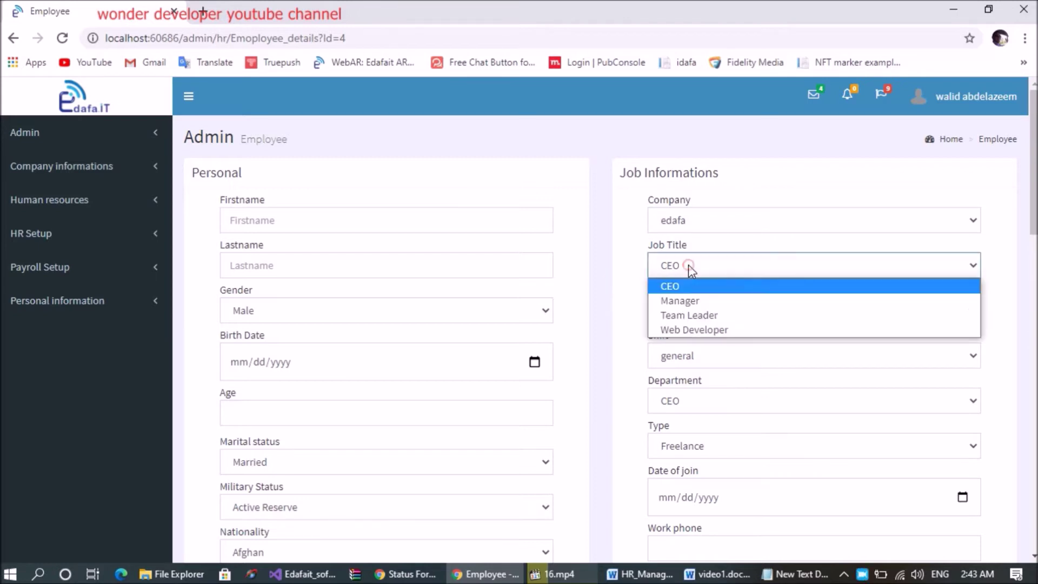
pyautogui.click(630, 264)
# Step: Check the Shift and Department choices and review the remaining personal and job information fields in the employee details
pyautogui.scroll(-1, 632, 265)
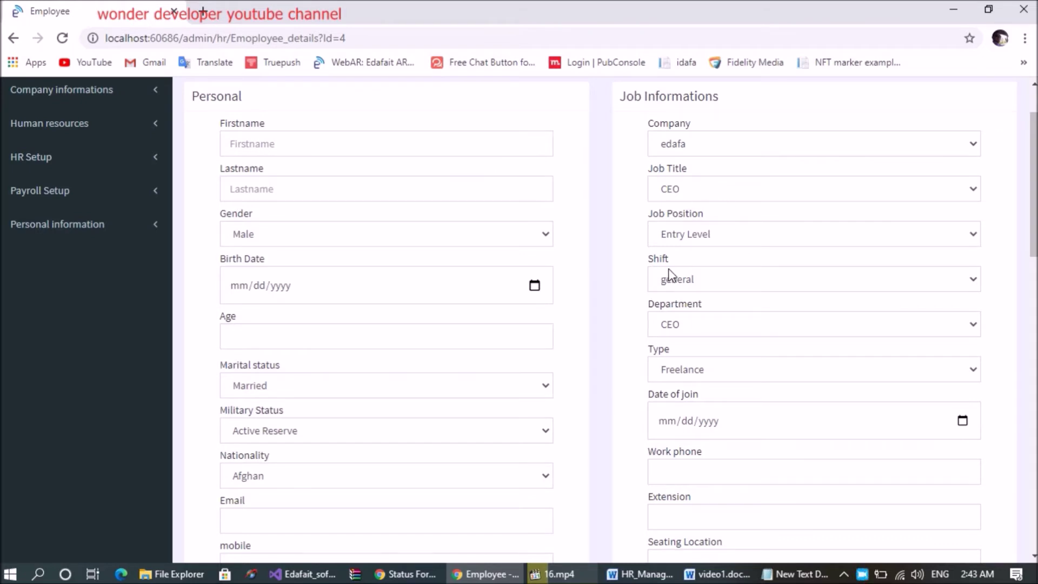
pyautogui.click(717, 279)
pyautogui.click(755, 297)
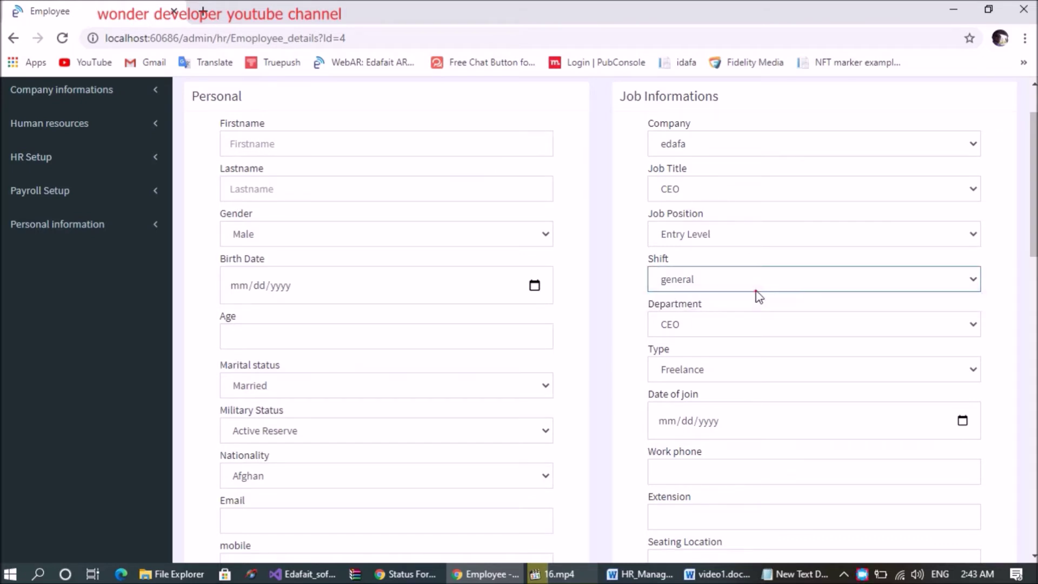
pyautogui.click(697, 326)
pyautogui.click(618, 310)
pyautogui.scroll(-3, 617, 309)
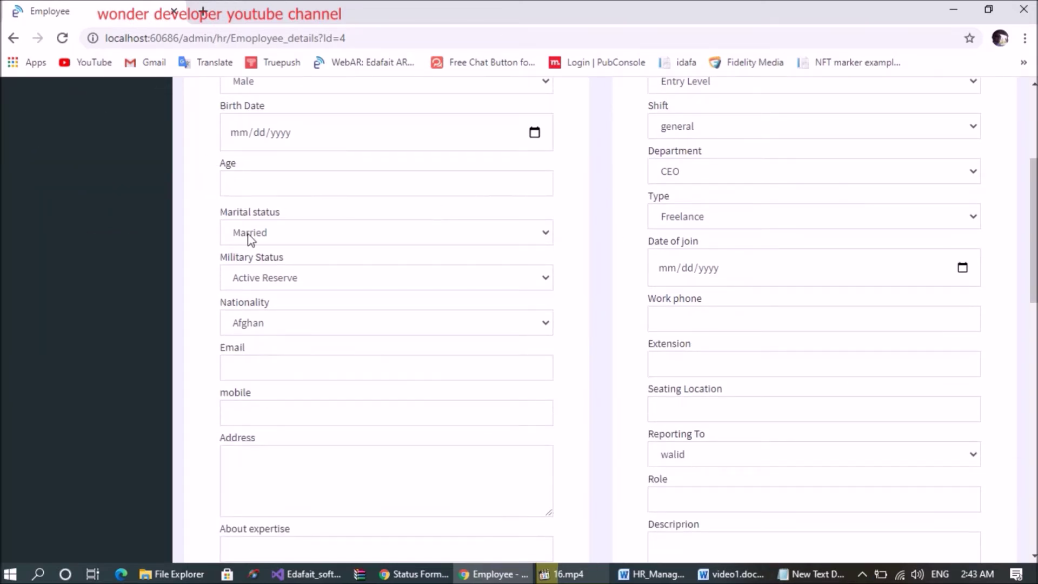
pyautogui.scroll(-3, 263, 270)
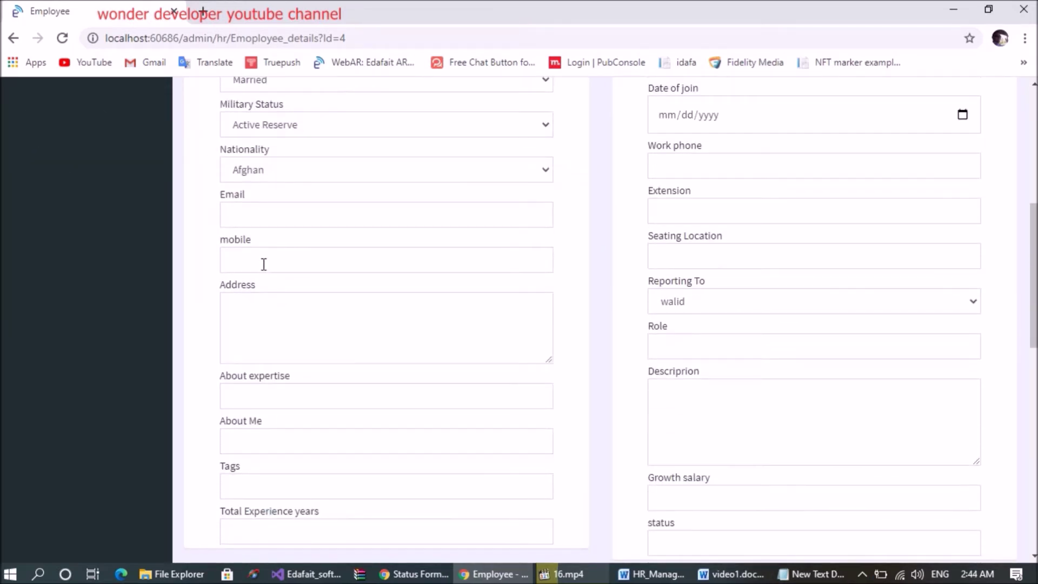
# Step: Review the remaining employee details, including the private information, Account, Photo and Upload Files sections, and leave the page without updating
pyautogui.scroll(-2, 628, 301)
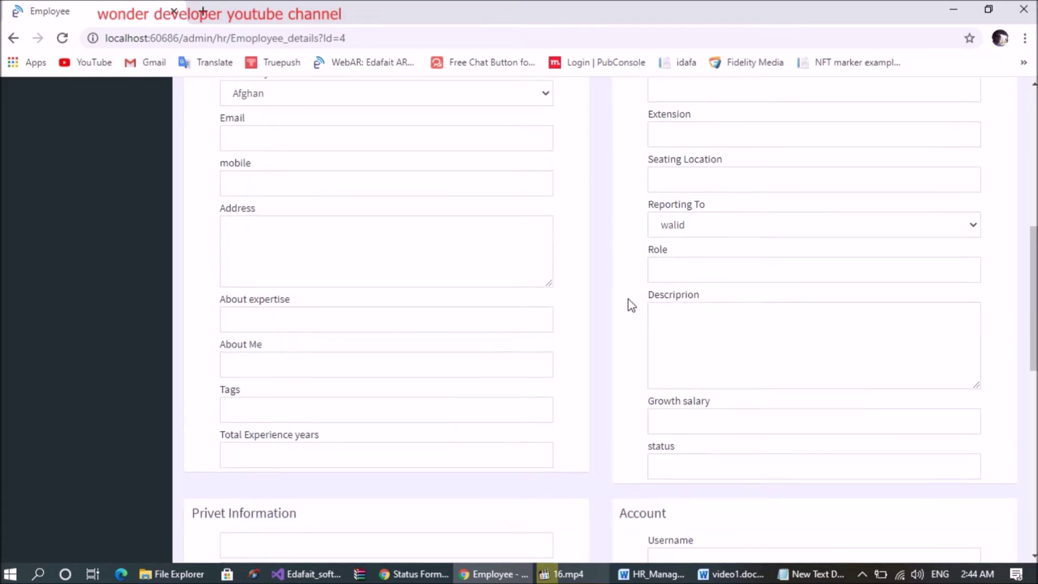
pyautogui.scroll(-4, 628, 306)
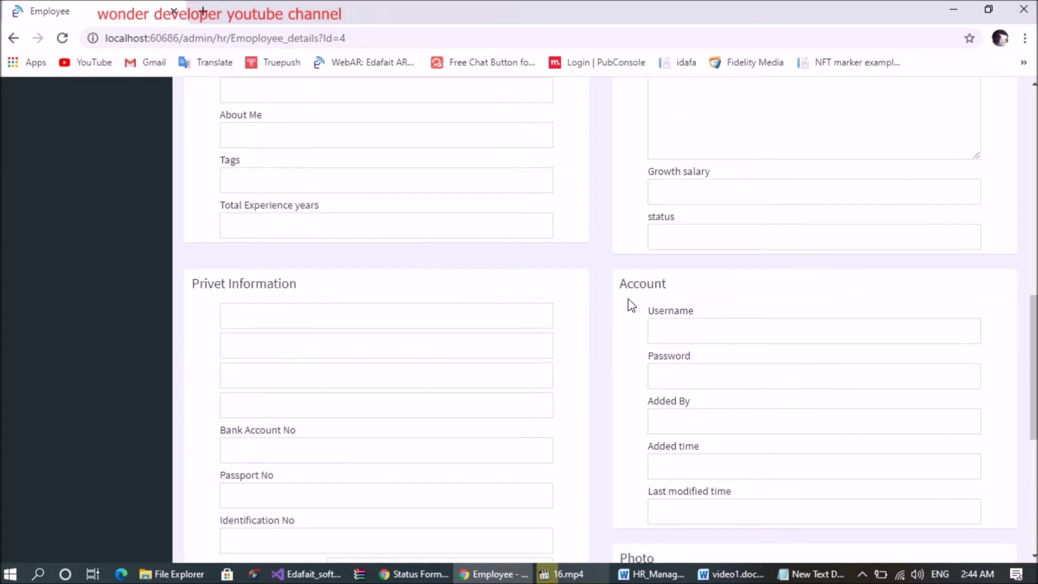
pyautogui.scroll(-3, 336, 193)
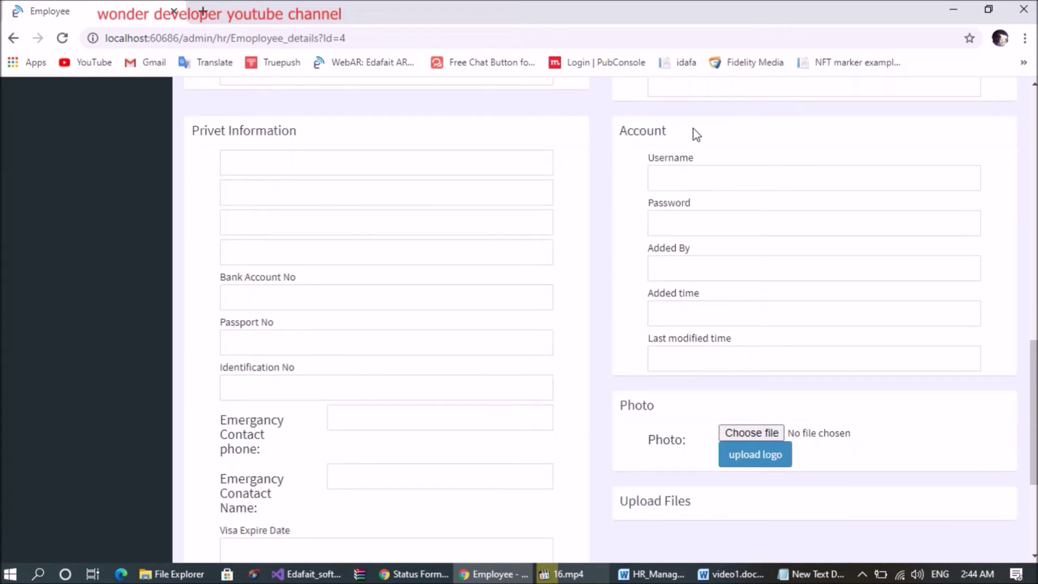
pyautogui.scroll(-3, 724, 314)
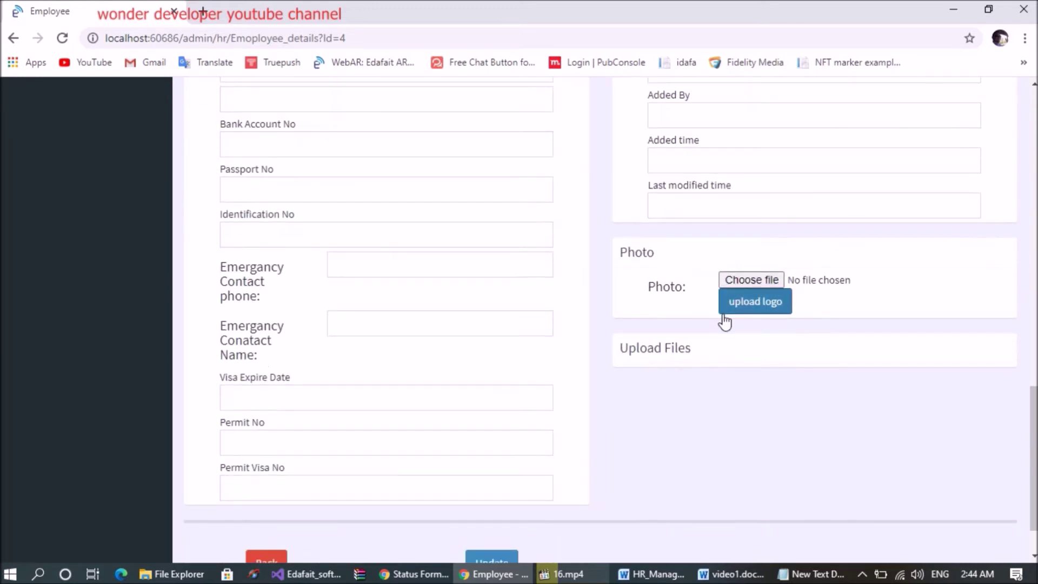
pyautogui.scroll(-1, 725, 321)
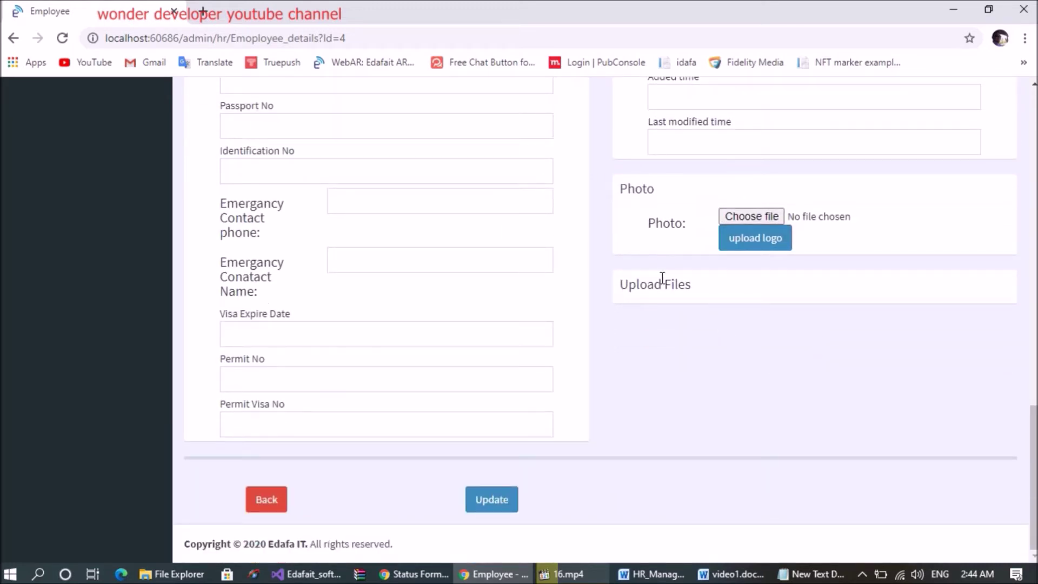
pyautogui.scroll(18, 668, 317)
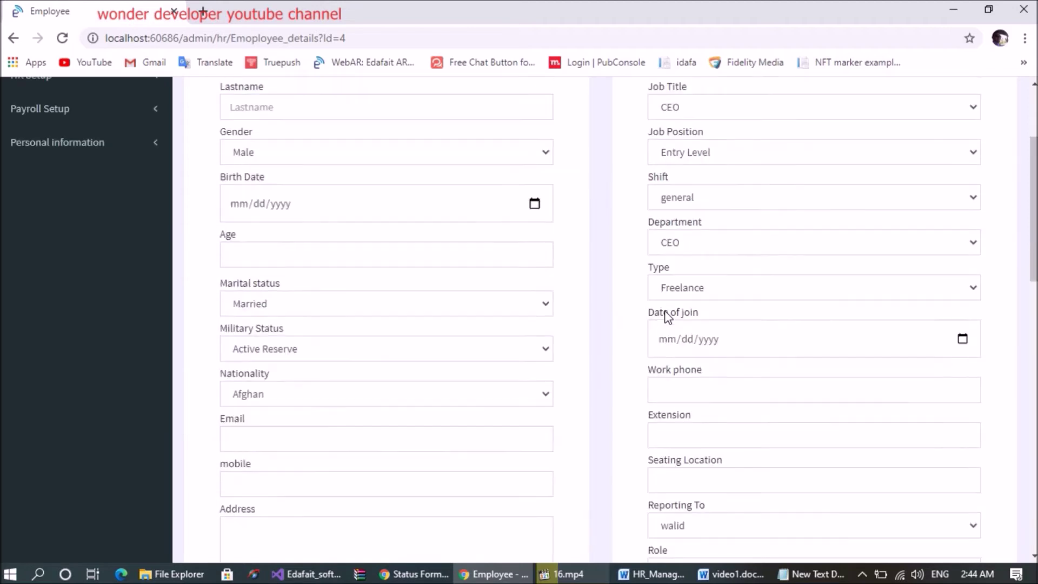
pyautogui.scroll(3, 668, 317)
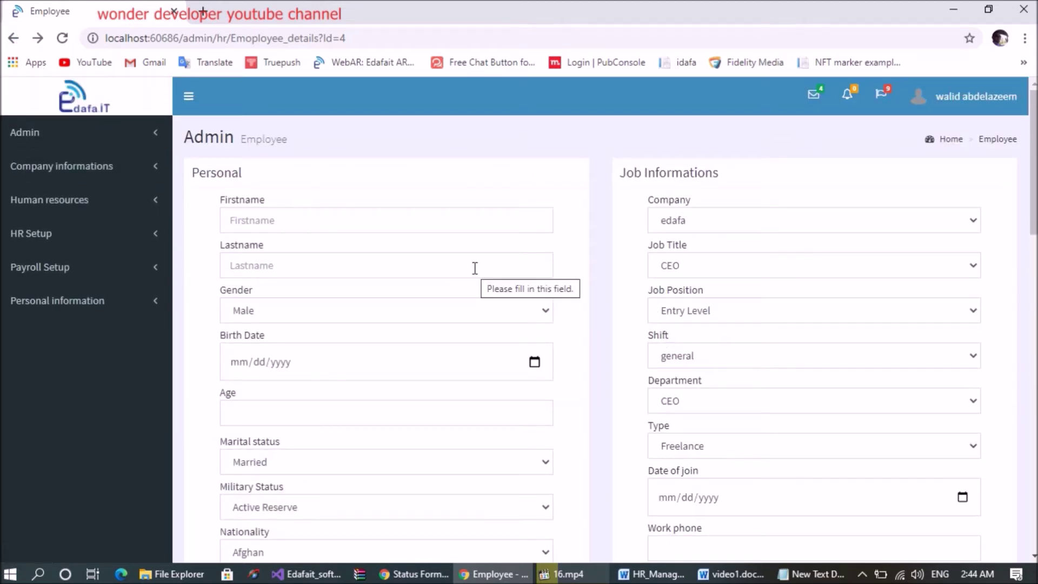
pyautogui.click(13, 38)
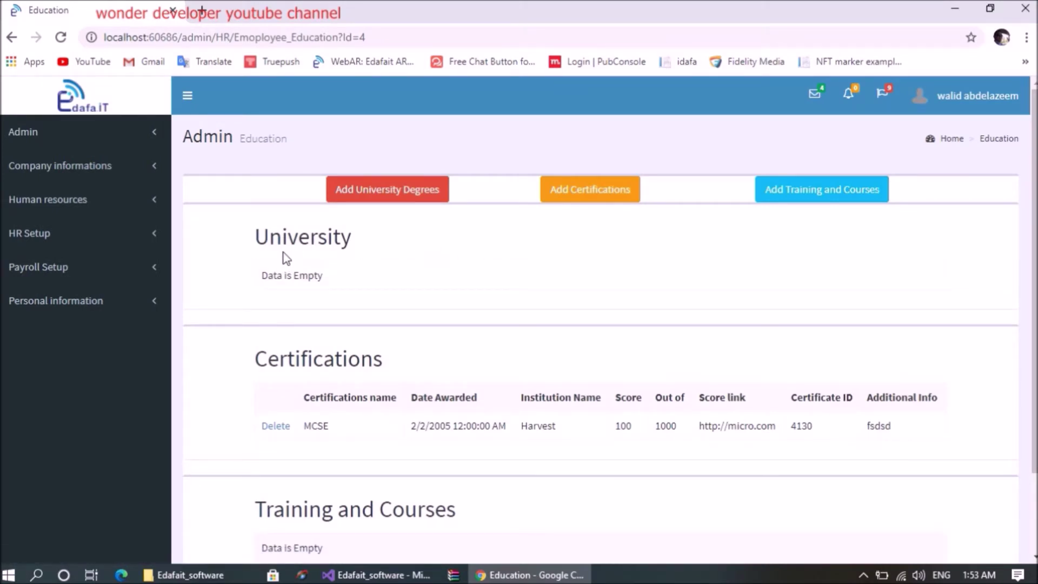
# Step: Examine the University, Certifications and Training and Courses sections on the CEO's education page
pyautogui.doubleClick(262, 240)
pyautogui.moveTo(270, 352); pyautogui.dragTo(416, 341)
pyautogui.scroll(-1, 417, 341)
pyautogui.scroll(-2, 415, 341)
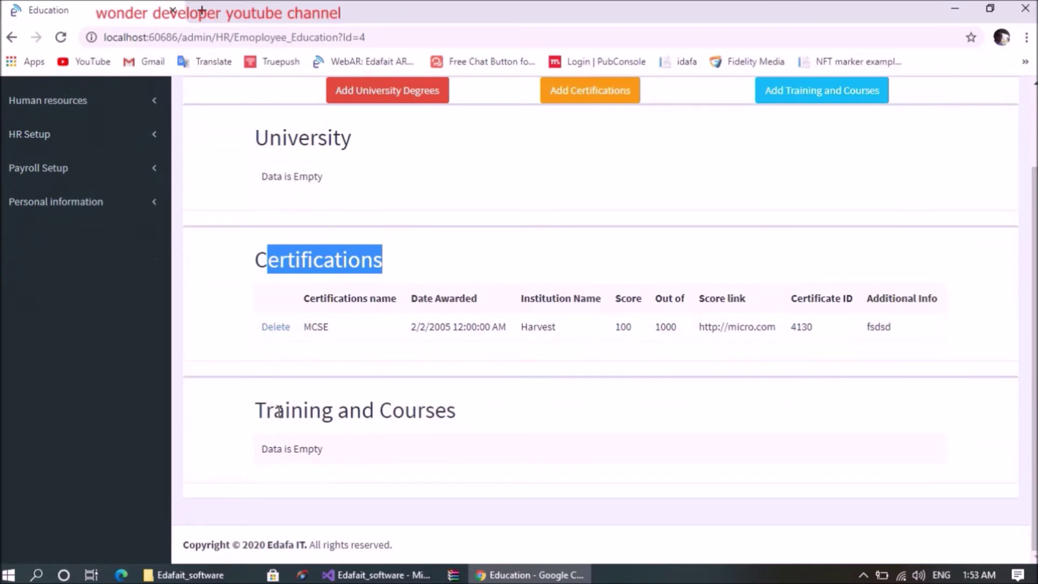
pyautogui.moveTo(278, 412); pyautogui.dragTo(474, 406)
pyautogui.scroll(2, 474, 406)
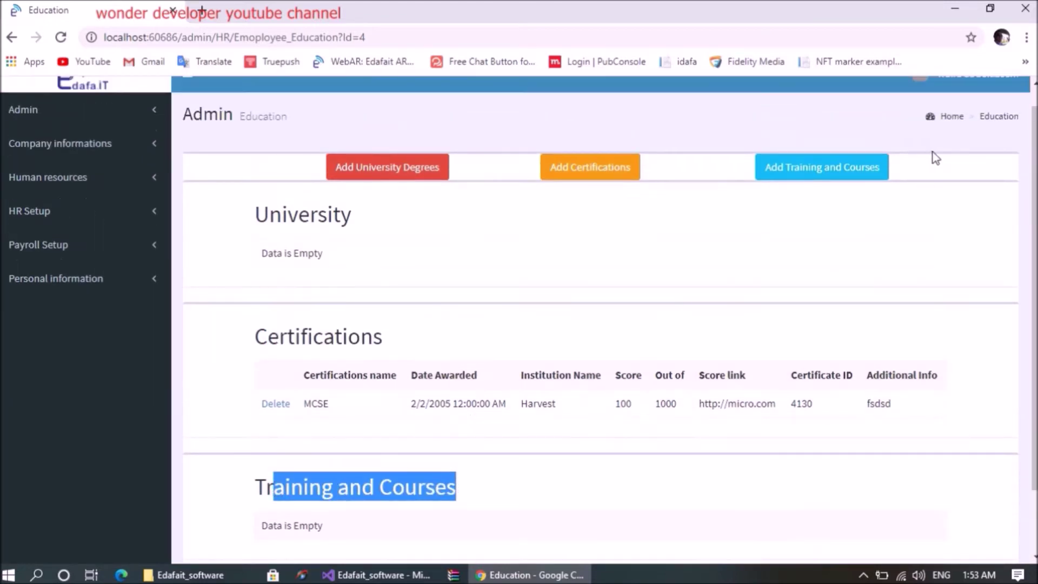
# Step: View the entry forms for training and courses, university degrees and certifications, closing each without adding anything
pyautogui.click(796, 166)
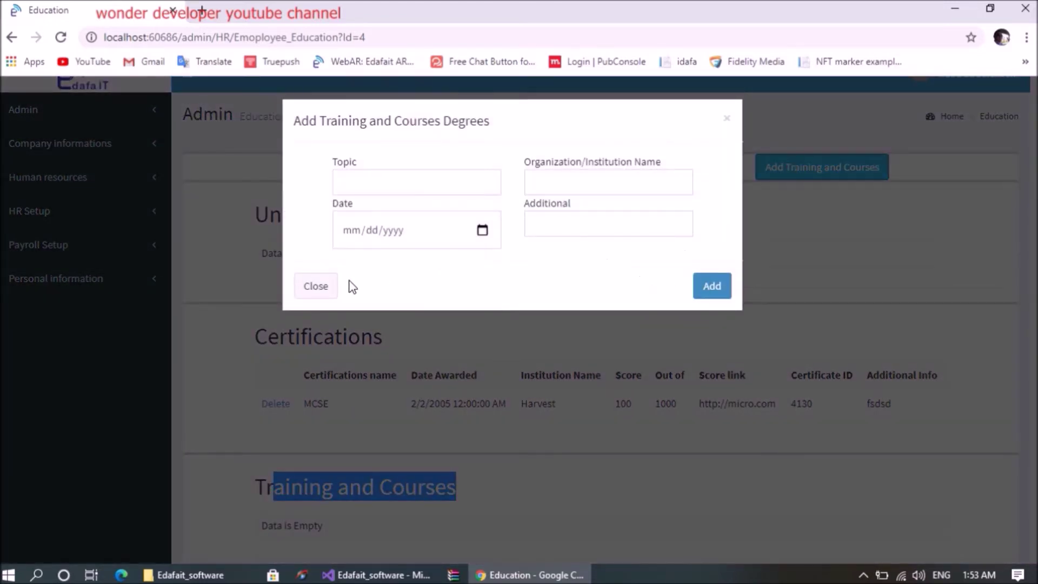
pyautogui.click(309, 295)
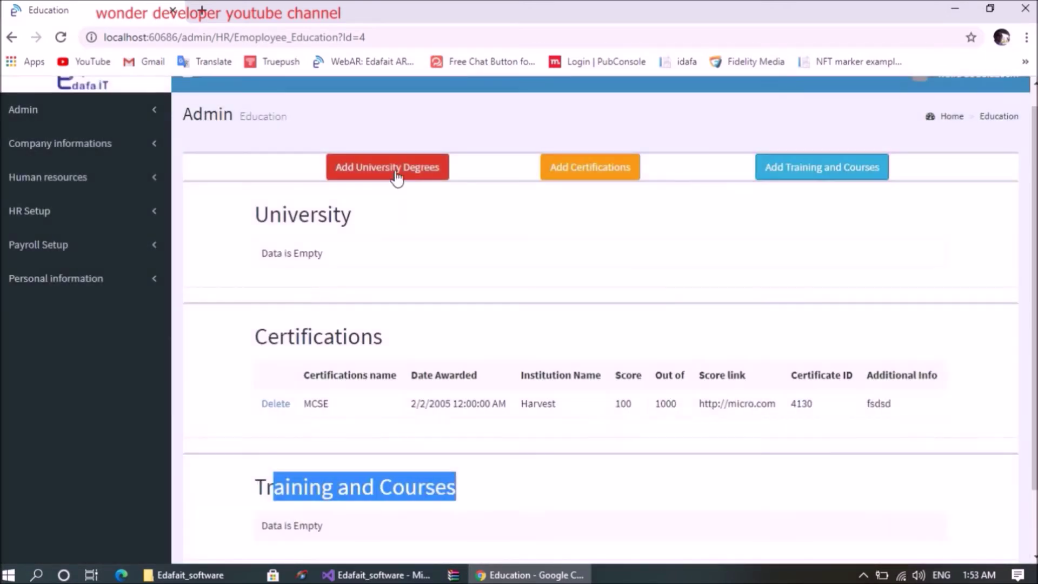
pyautogui.click(397, 177)
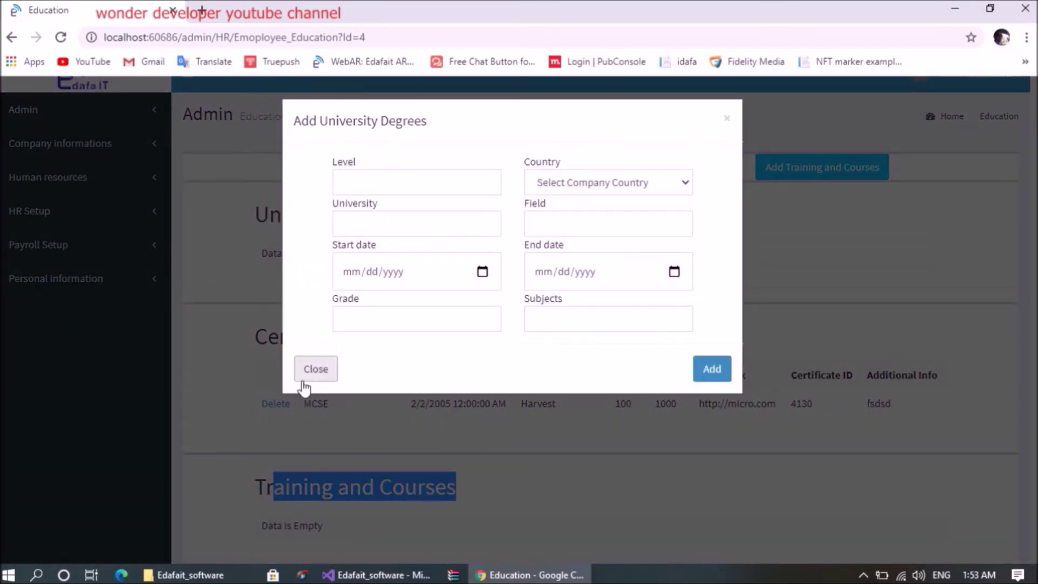
pyautogui.click(314, 368)
pyautogui.click(593, 168)
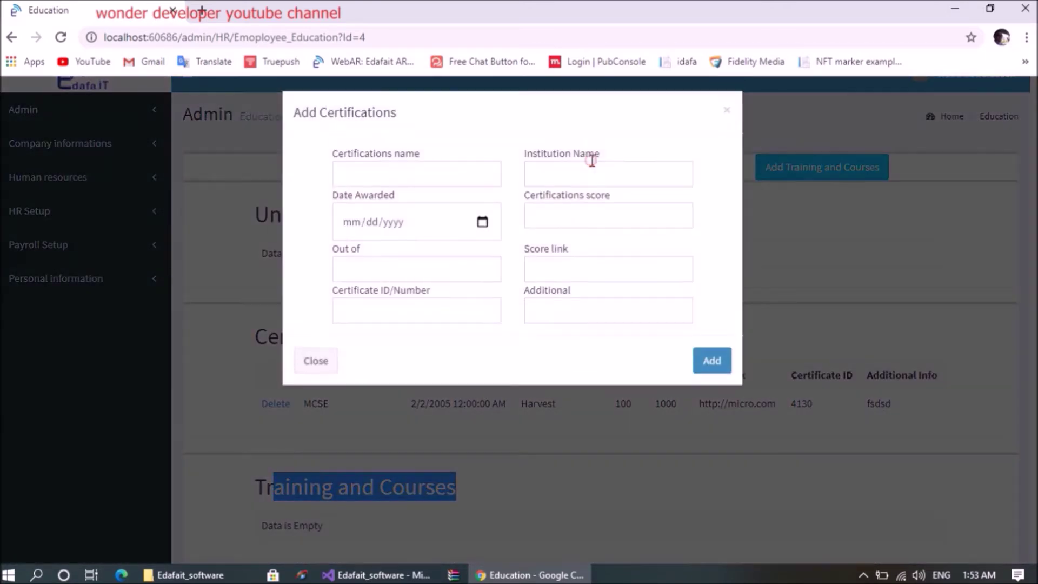
pyautogui.click(319, 370)
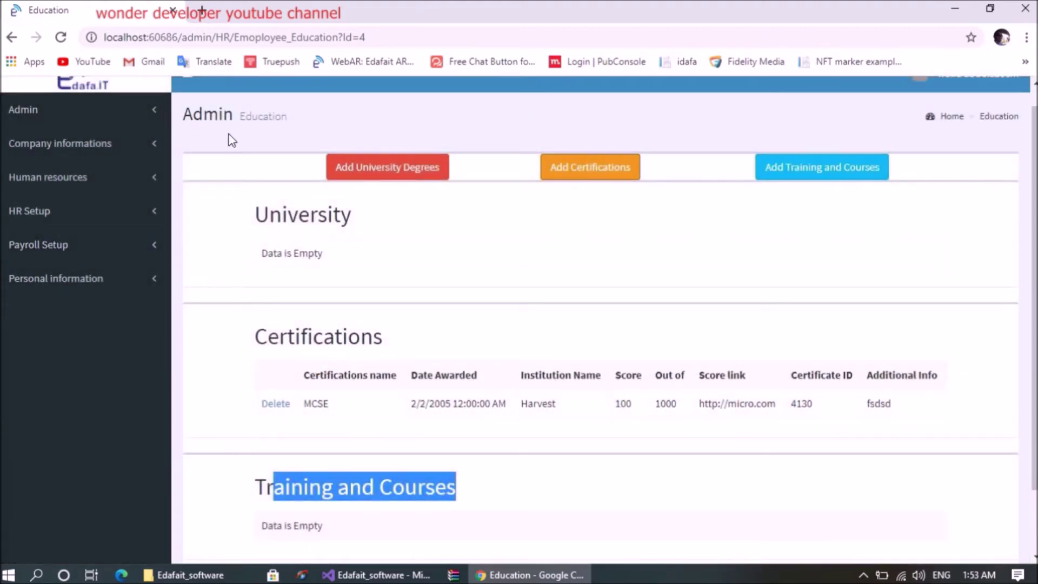
pyautogui.scroll(1, 252, 220)
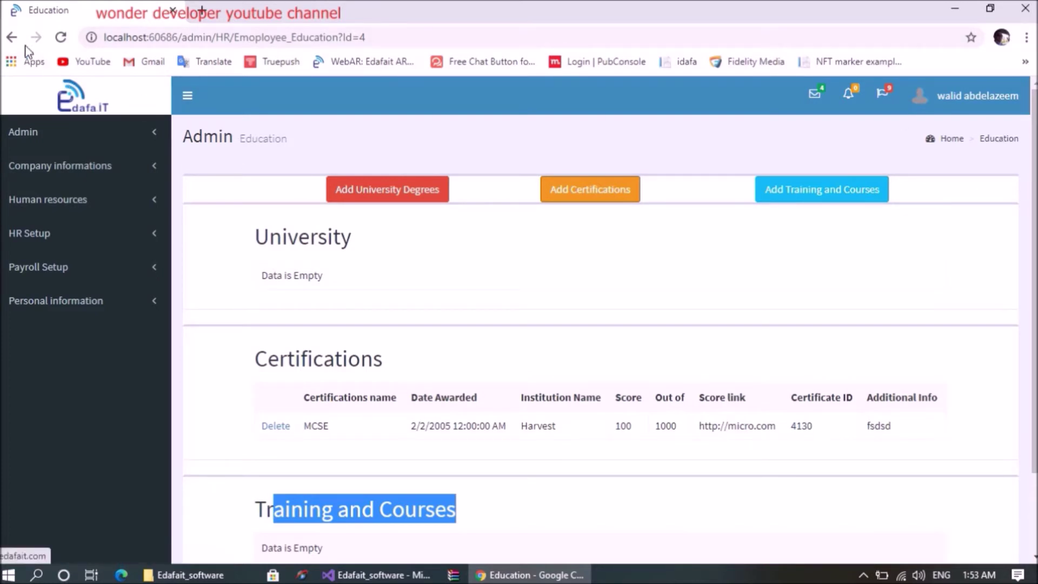
# Step: Open the CEO's forms page from the employee list, check the file type choices for a new folder, and close the form
pyautogui.click(12, 37)
pyautogui.scroll(-3, 885, 405)
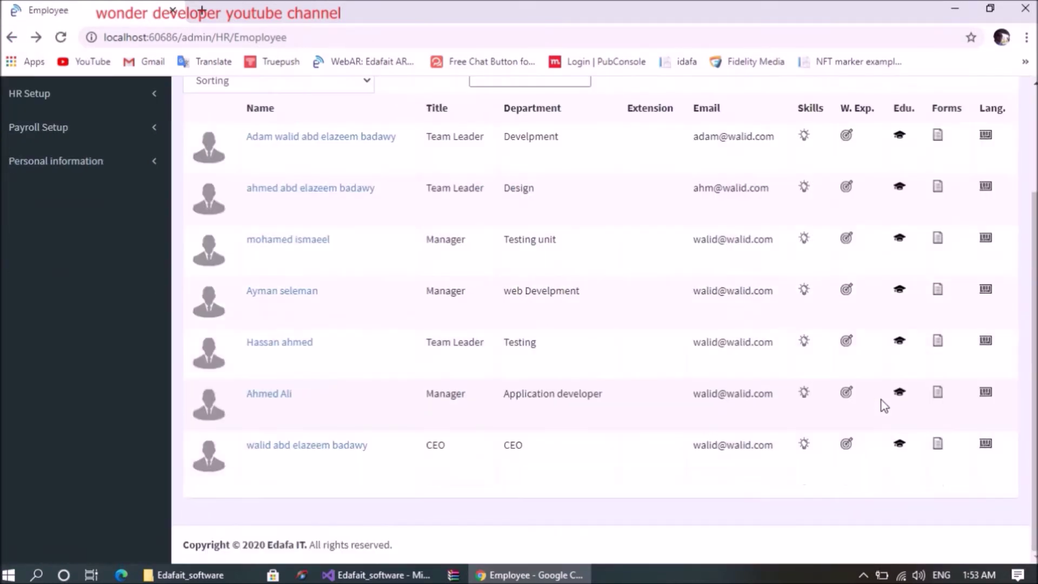
pyautogui.click(941, 445)
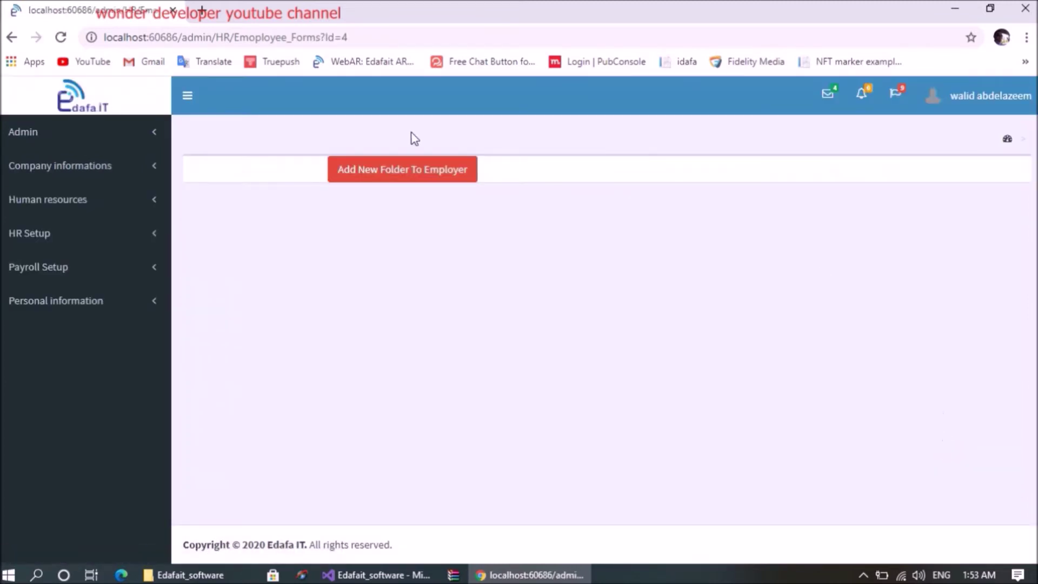
pyautogui.click(428, 176)
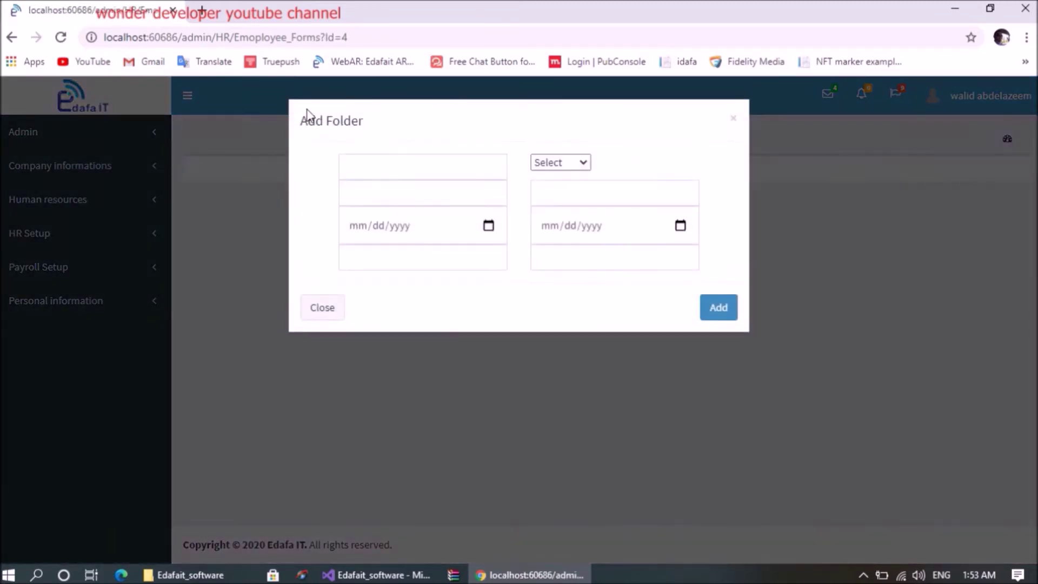
pyautogui.click(405, 173)
pyautogui.click(574, 164)
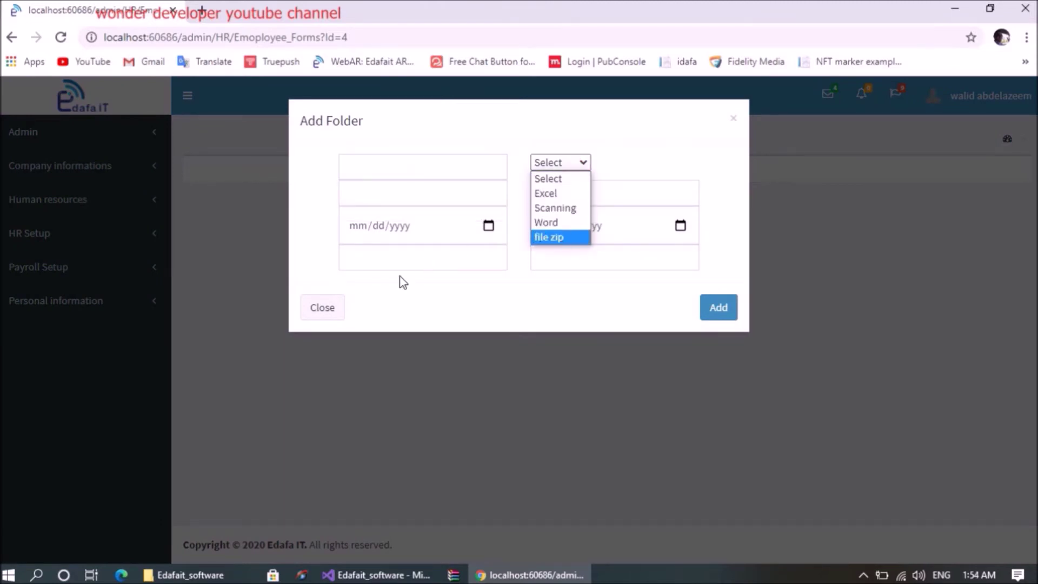
pyautogui.click(324, 307)
# Step: Open the CEO's languages page from the employee list, check the Language choices, and open the list of available languages
pyautogui.click(12, 38)
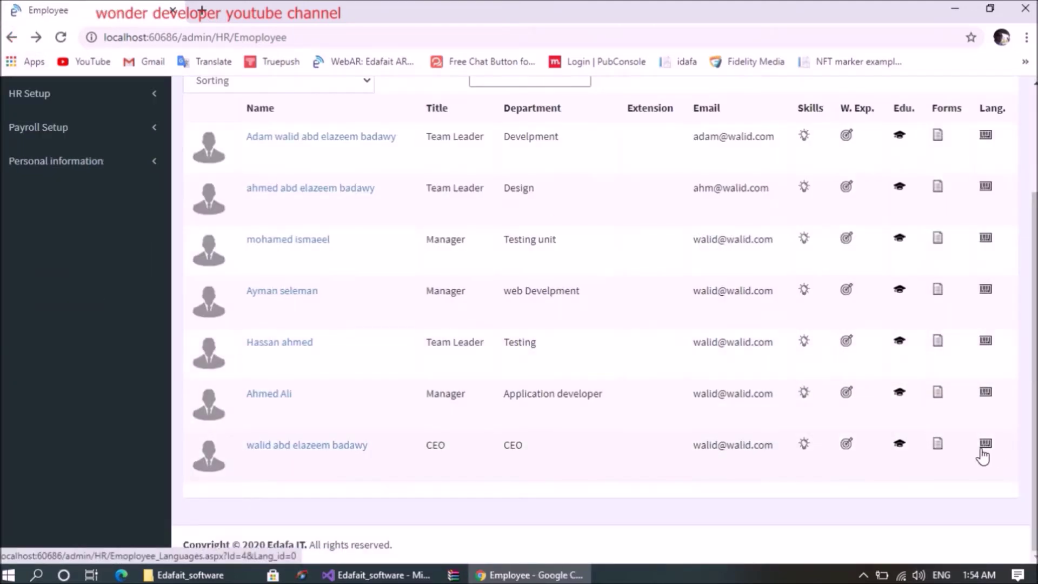
pyautogui.click(983, 453)
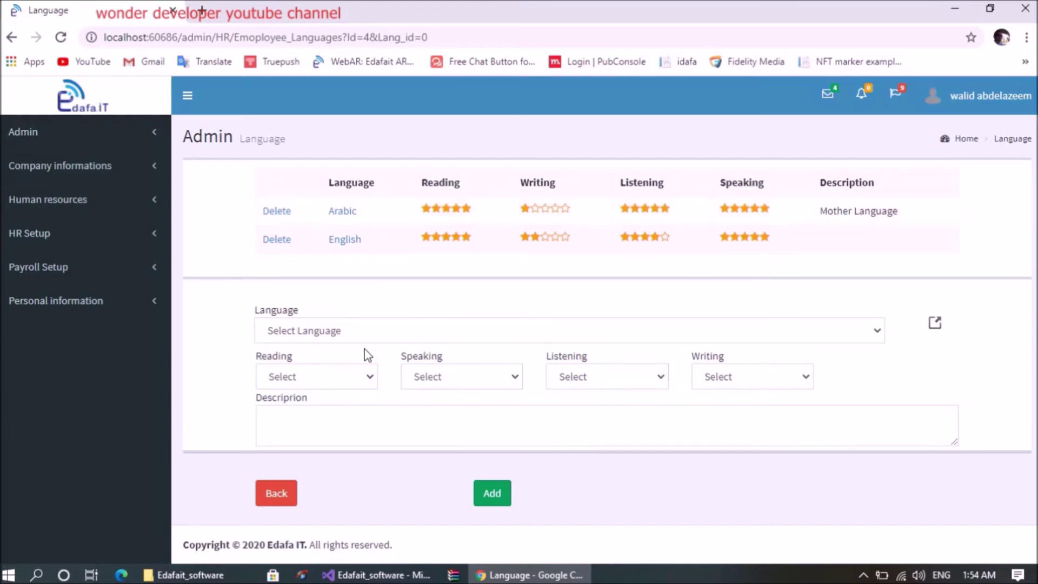
pyautogui.click(372, 336)
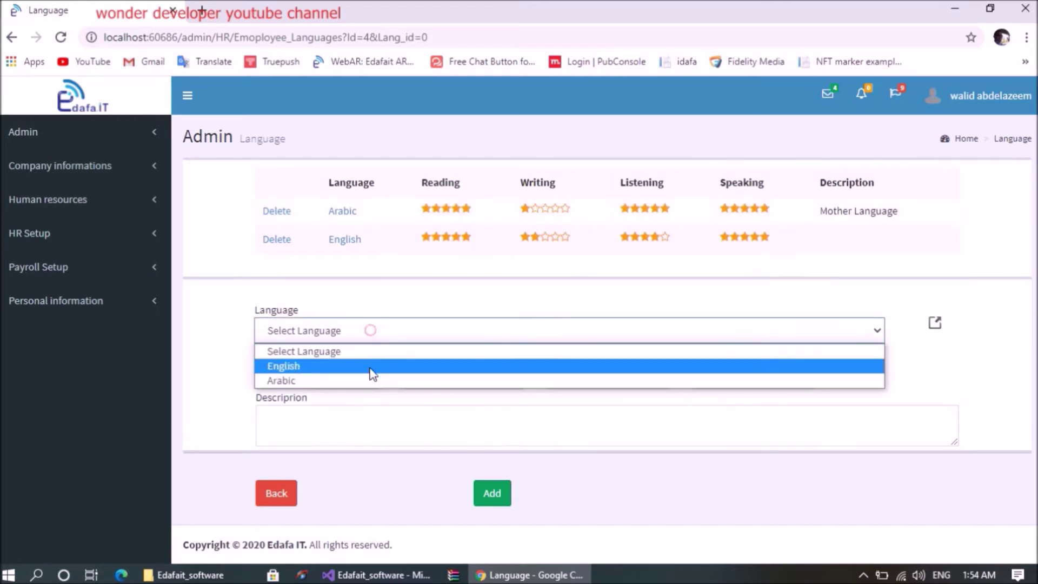
pyautogui.click(233, 345)
pyautogui.click(934, 322)
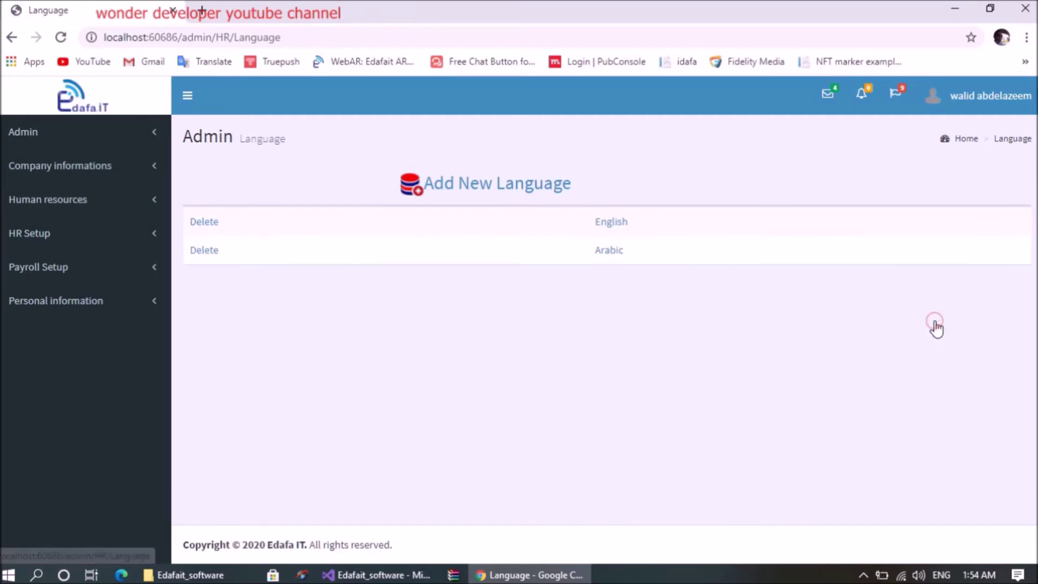
# Step: Reopen the employee list, look through it, and view the Status Forms page
pyautogui.click(124, 202)
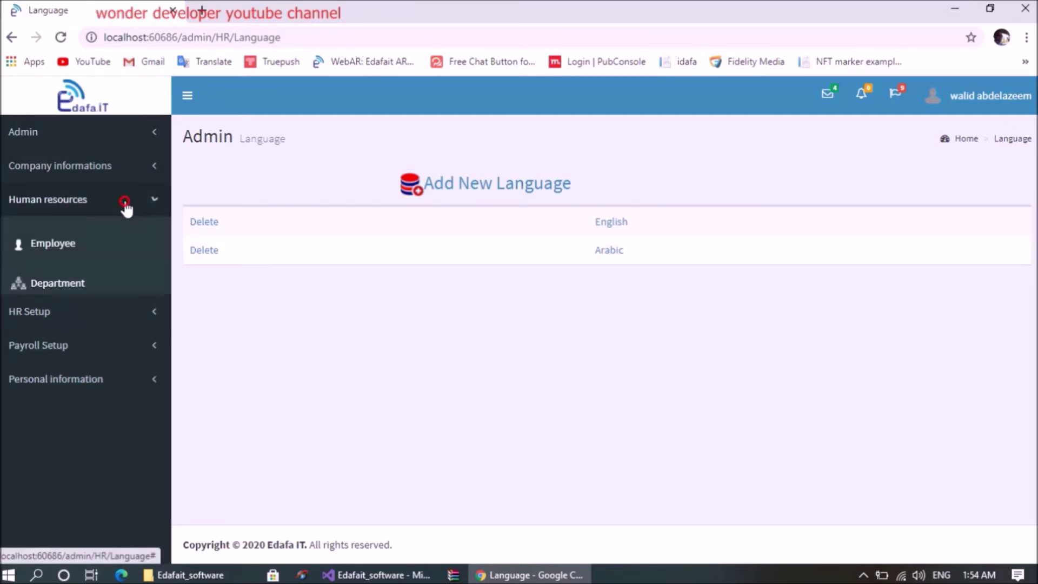
pyautogui.click(66, 249)
pyautogui.scroll(-3, 771, 431)
pyautogui.scroll(1, 354, 255)
pyautogui.scroll(2, 354, 256)
pyautogui.click(64, 199)
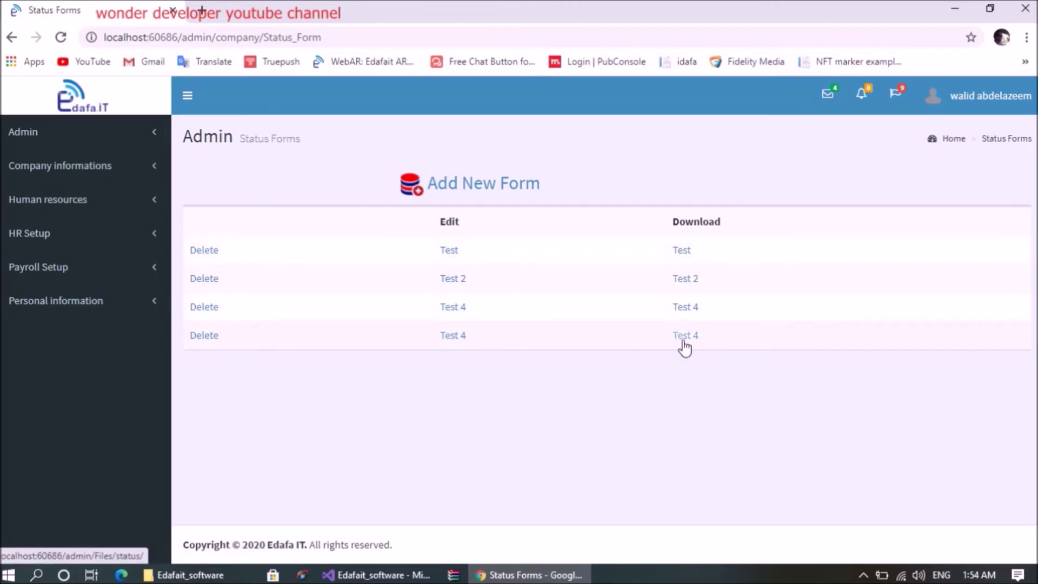
# Step: Open the Employee Role list, view the new-role form with its Role field, and return without adding a role
pyautogui.click(71, 235)
pyautogui.scroll(-3, 72, 238)
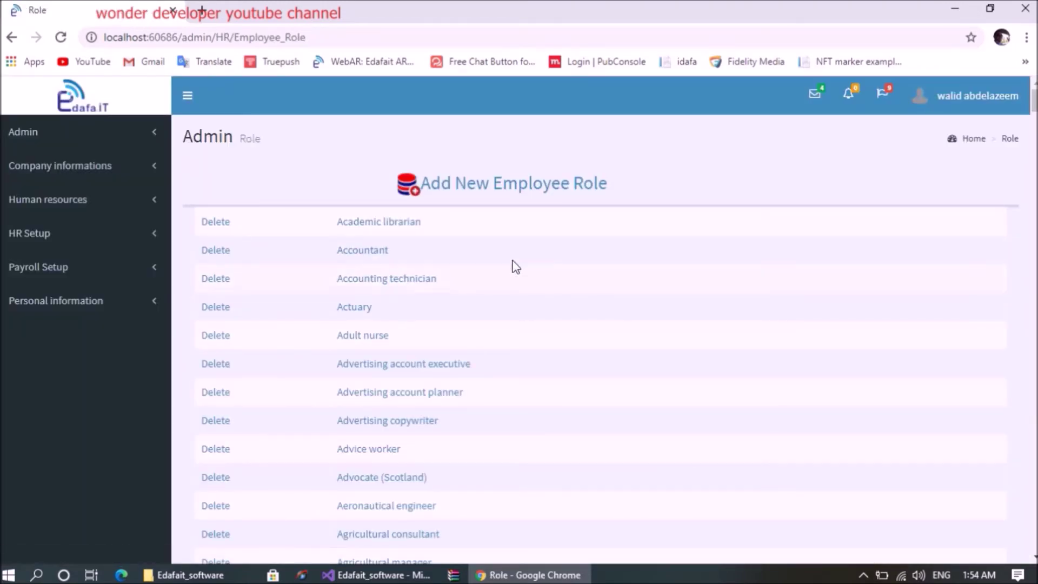
pyautogui.click(515, 182)
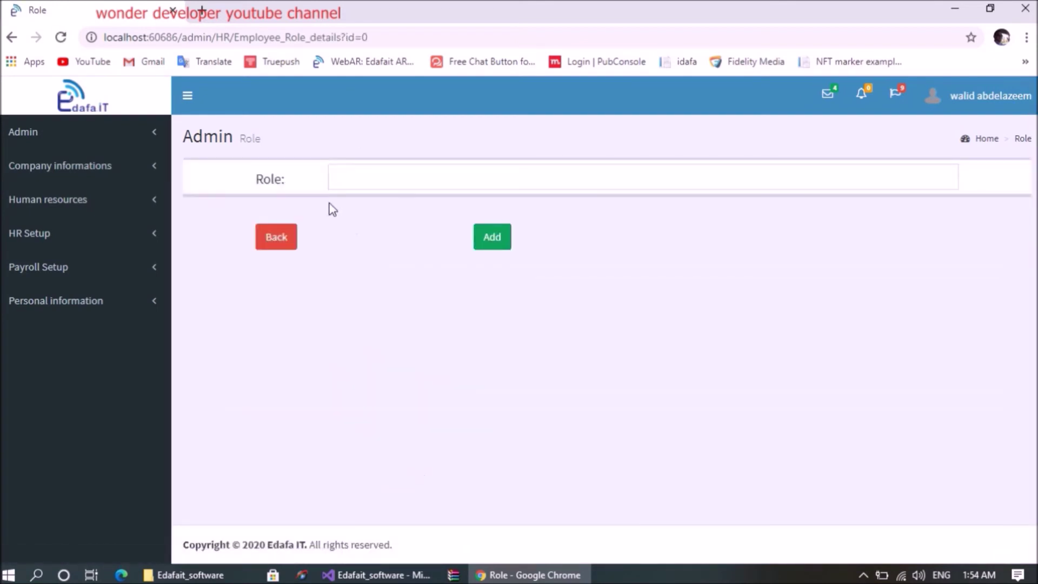
pyautogui.click(407, 175)
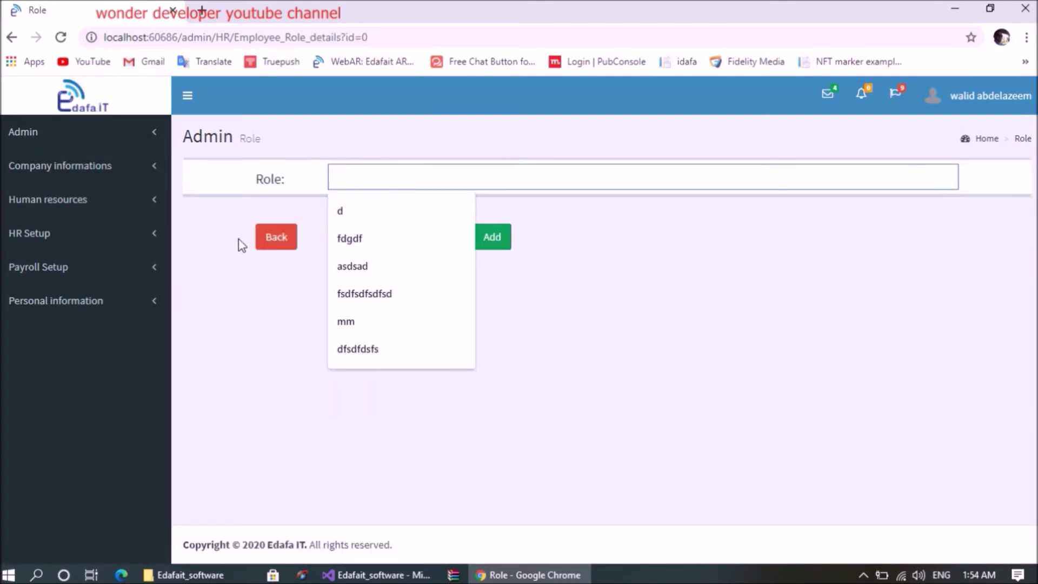
pyautogui.click(258, 238)
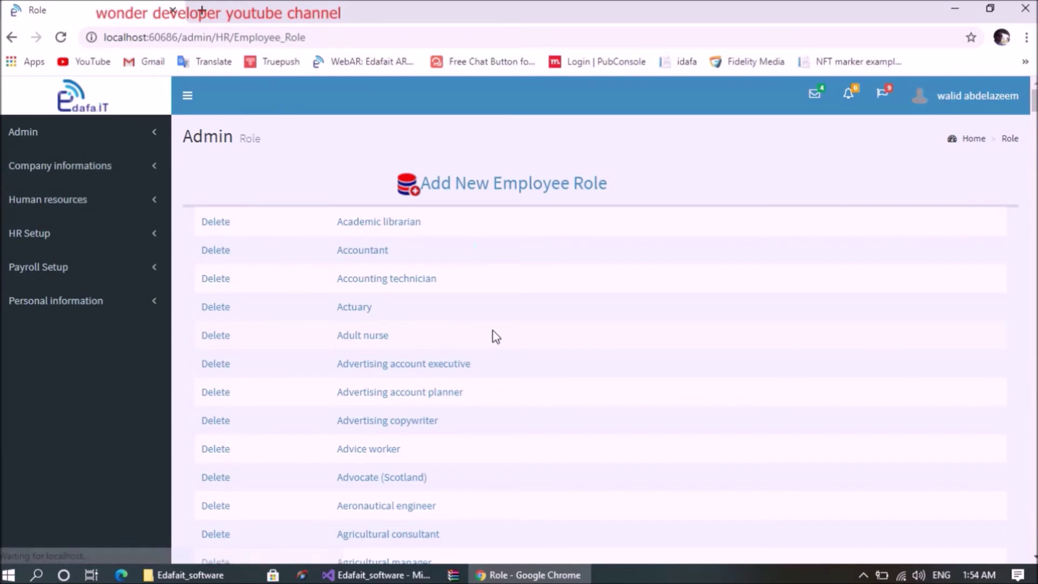
# Step: Look through the predefined roles in the Employee Role list and return to its beginning
pyautogui.scroll(-15, 493, 331)
pyautogui.scroll(-18, 493, 331)
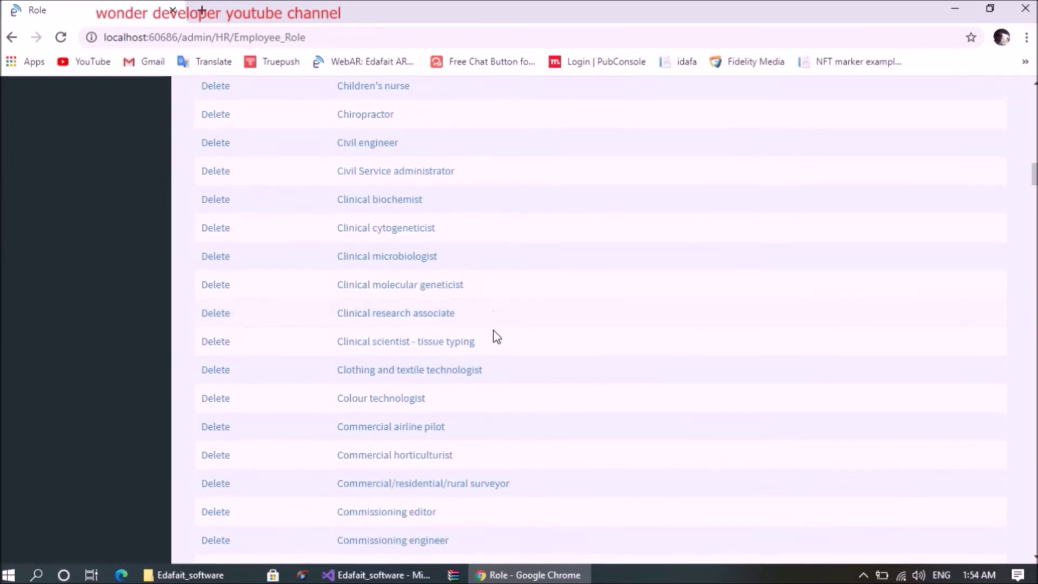
pyautogui.scroll(-20, 493, 331)
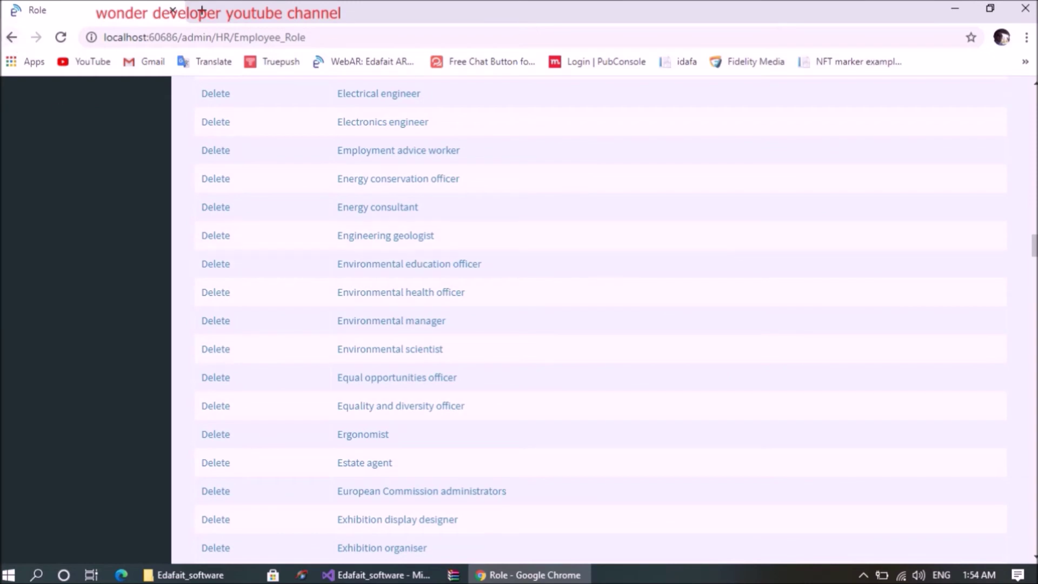
pyautogui.moveTo(1034, 246); pyautogui.dragTo(994, 79)
# Step: Open the Job Titles list, look over the HR Setup options, and open the form for a new job title
pyautogui.click(49, 234)
pyautogui.click(58, 318)
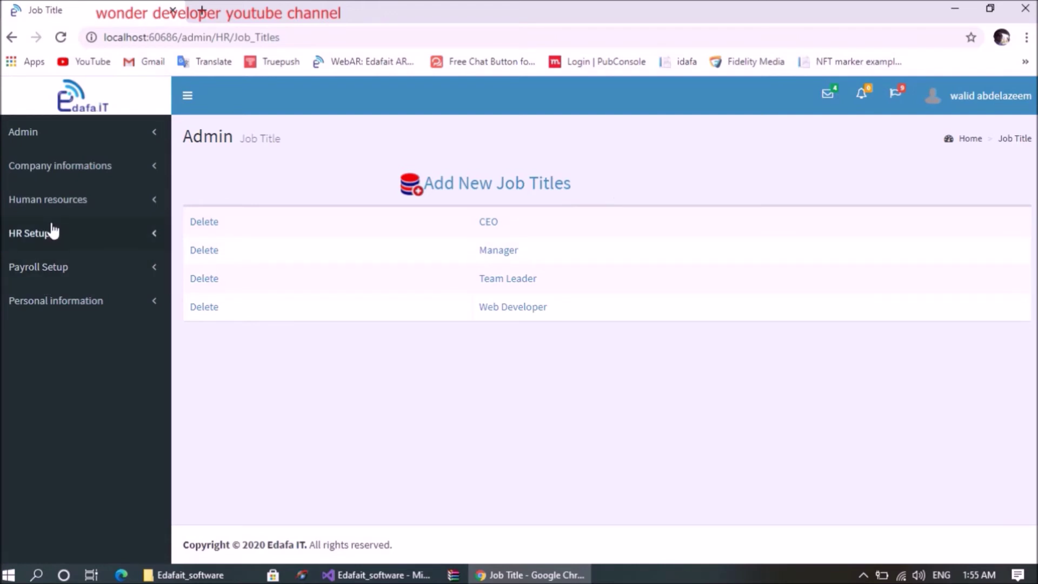
pyautogui.click(48, 233)
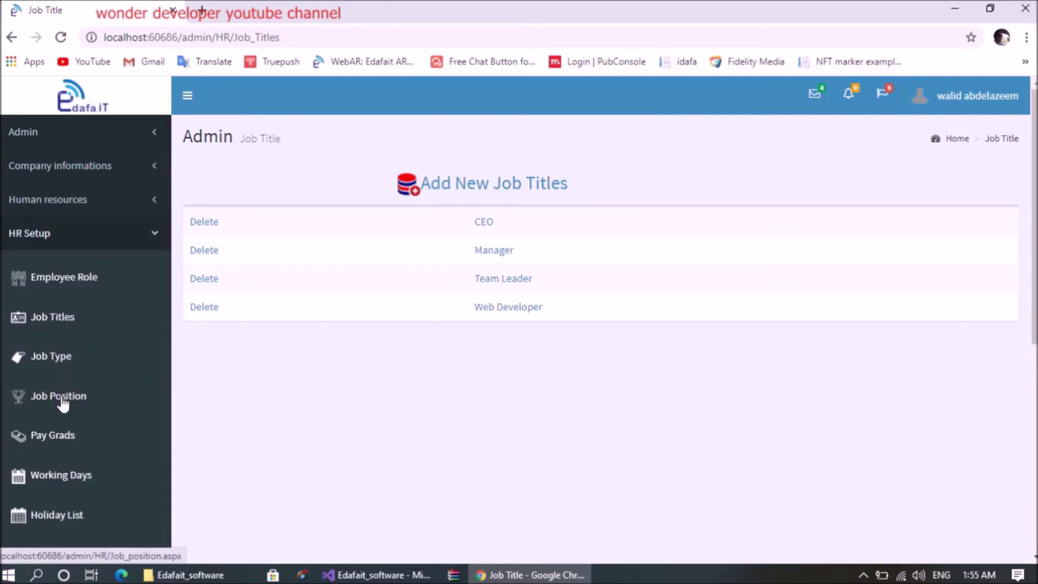
pyautogui.click(535, 190)
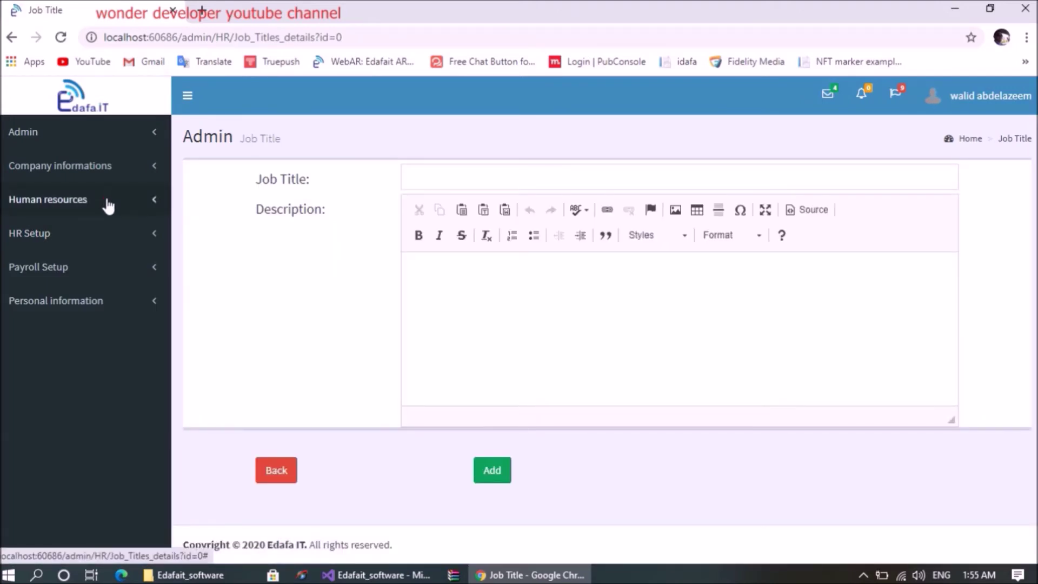
# Step: Open the Job Position list from the HR setup options and view the form for a new job position
pyautogui.click(108, 204)
pyautogui.click(81, 366)
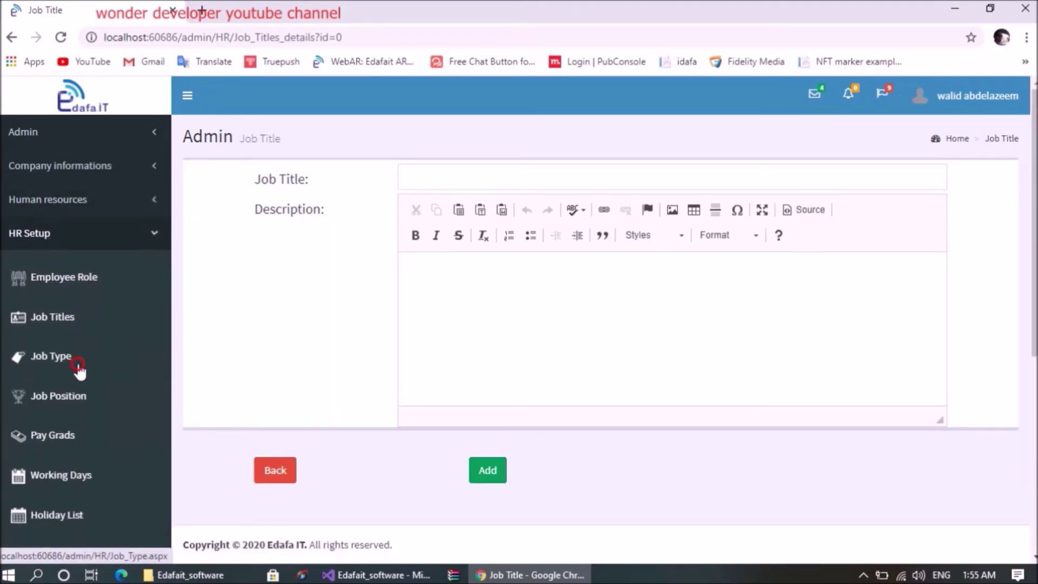
pyautogui.click(72, 401)
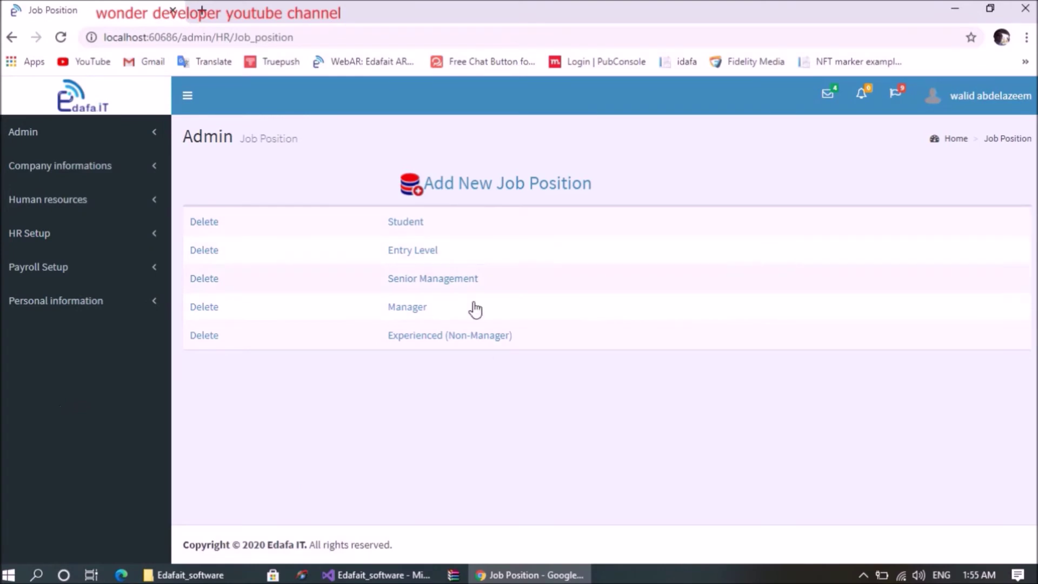
pyautogui.click(498, 187)
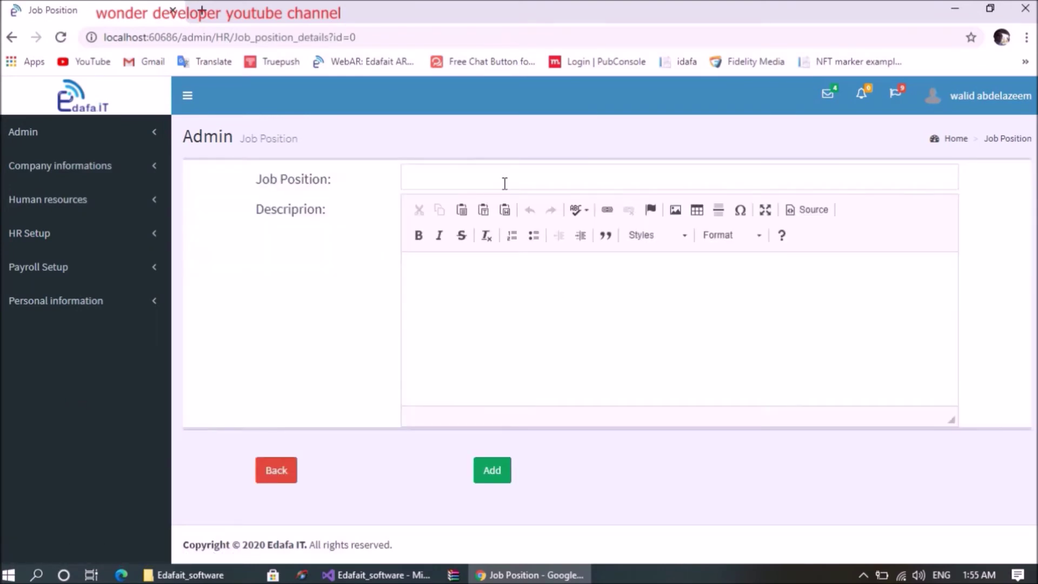
# Step: Open the Pay Grads list, look over its salary columns, and open the Experienced (Non-Manager) entry
pyautogui.click(84, 232)
pyautogui.click(57, 435)
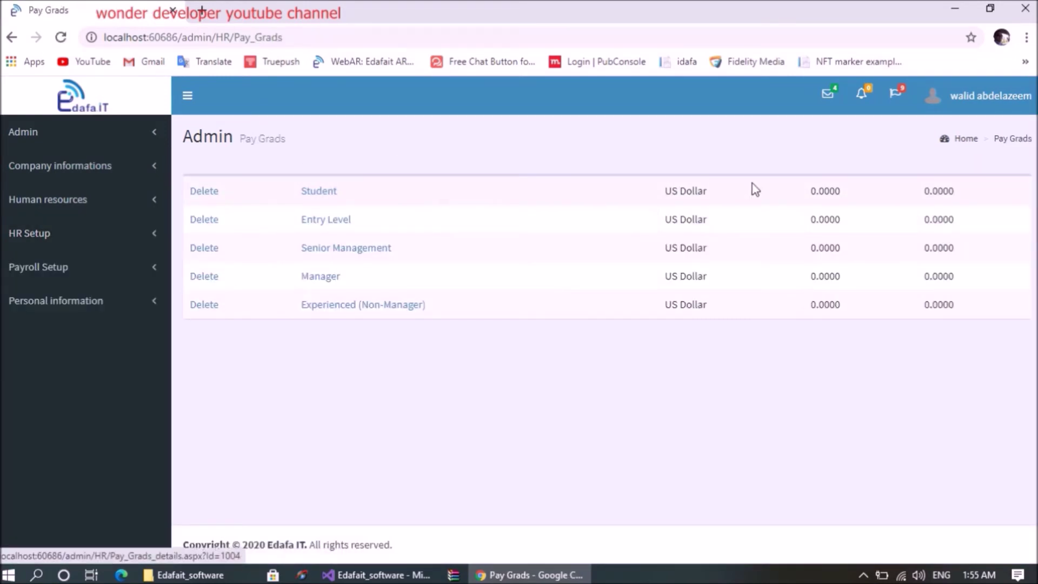
pyautogui.moveTo(811, 192); pyautogui.dragTo(967, 200)
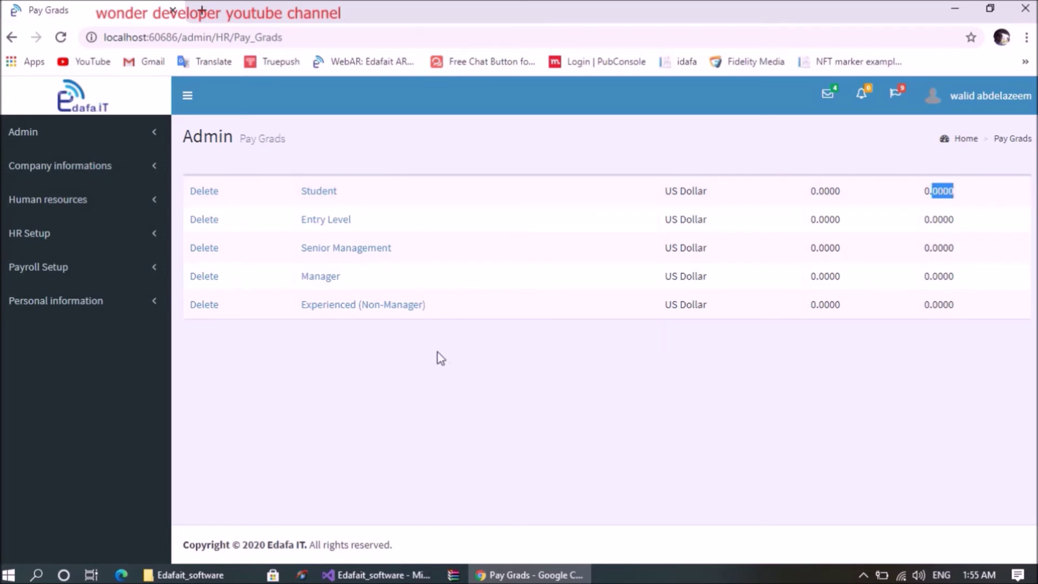
pyautogui.click(409, 309)
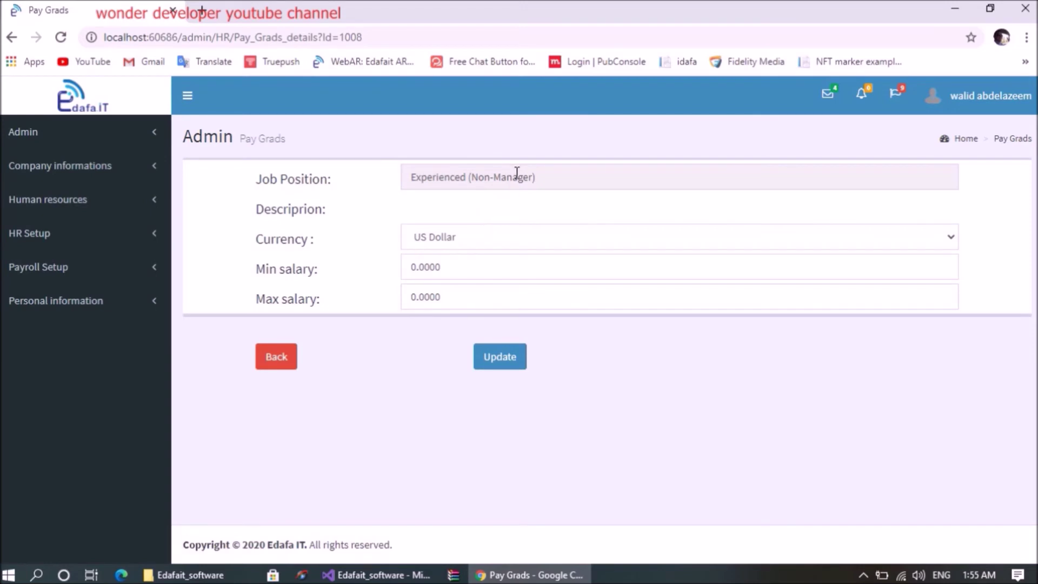
# Step: Try Egyptian Pound as the pay grade's currency, look at the minimum and maximum salary fields, and return without updating
pyautogui.click(535, 246)
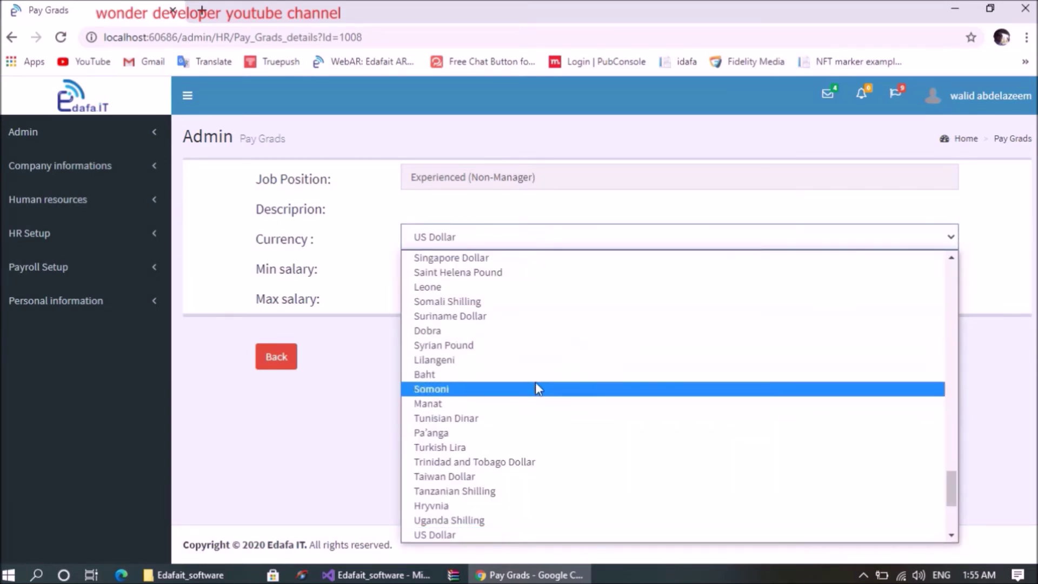
pyautogui.click(533, 433)
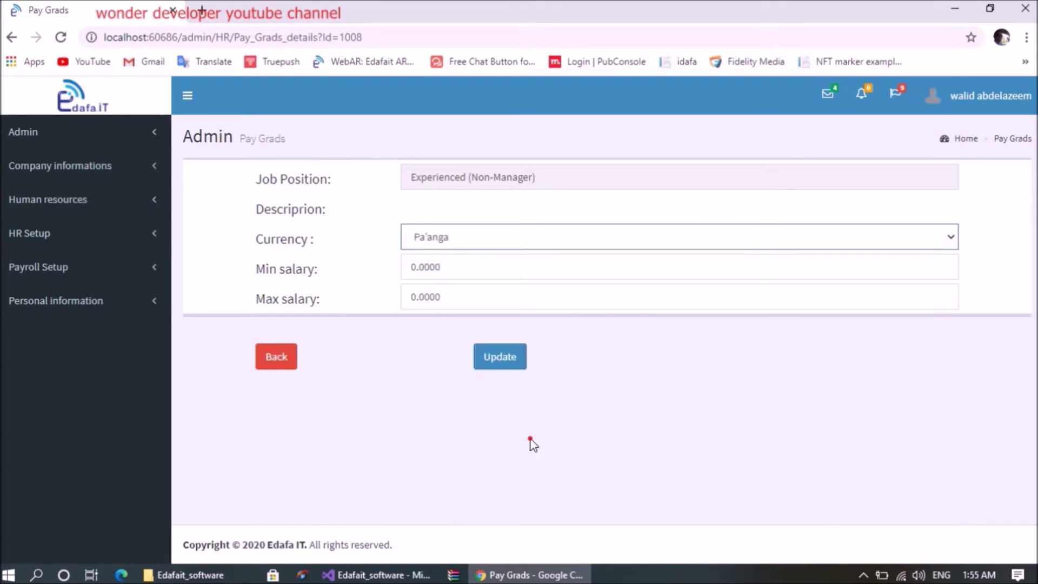
pyautogui.click(498, 245)
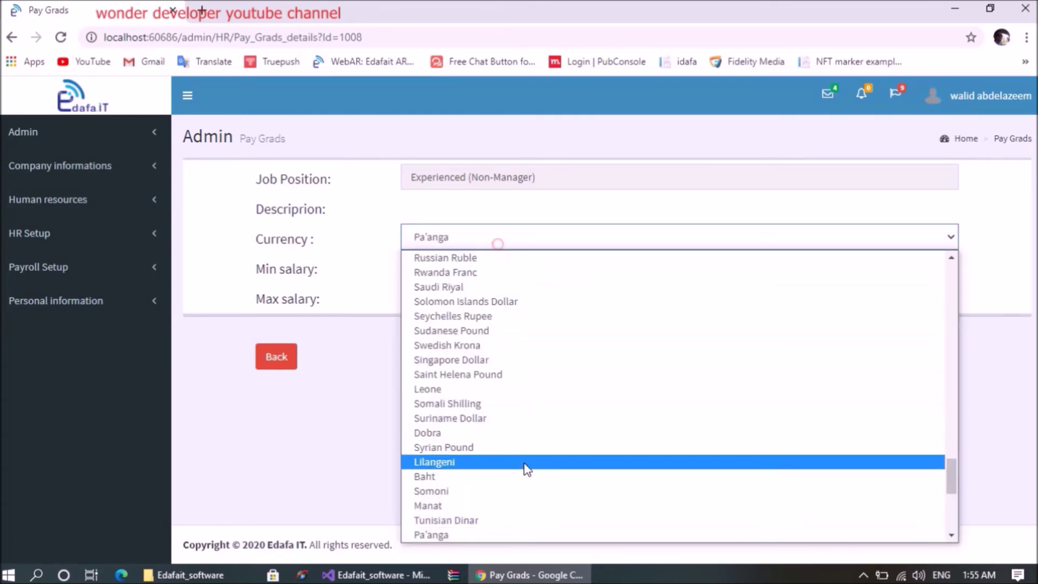
pyautogui.scroll(-5, 527, 466)
pyautogui.press('e')
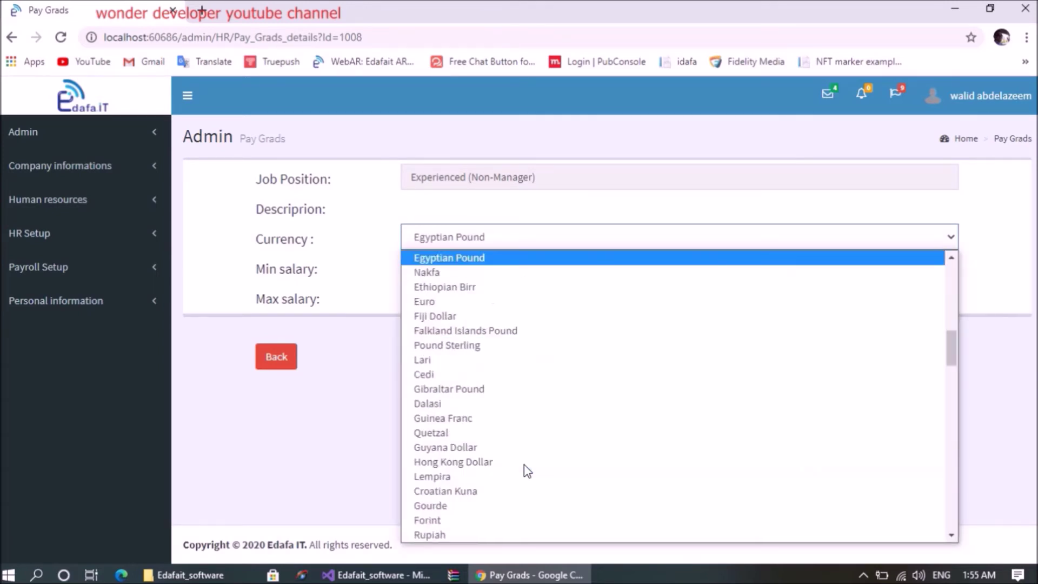
pyautogui.click(454, 259)
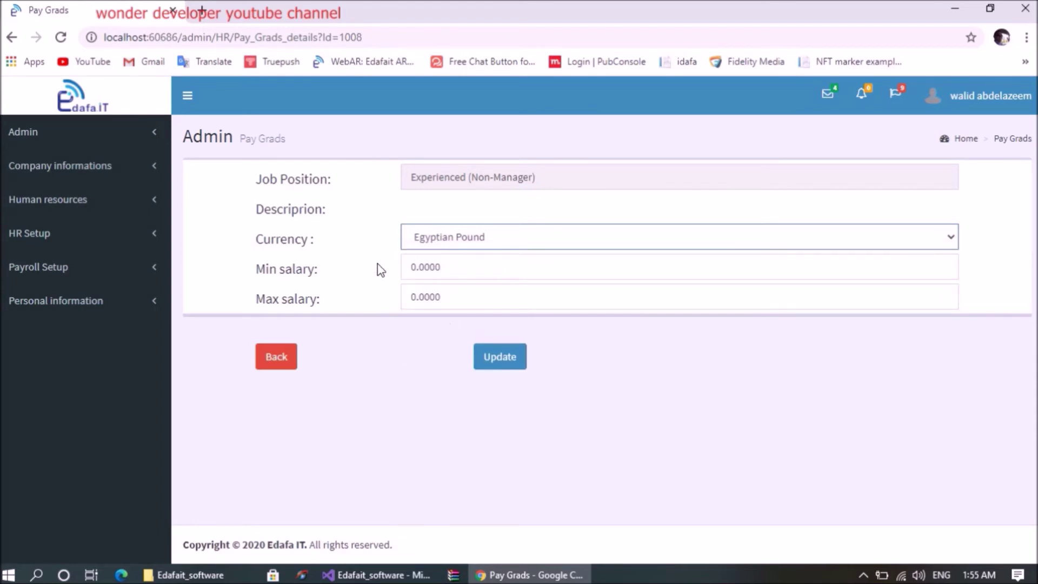
pyautogui.click(419, 265)
pyautogui.click(429, 297)
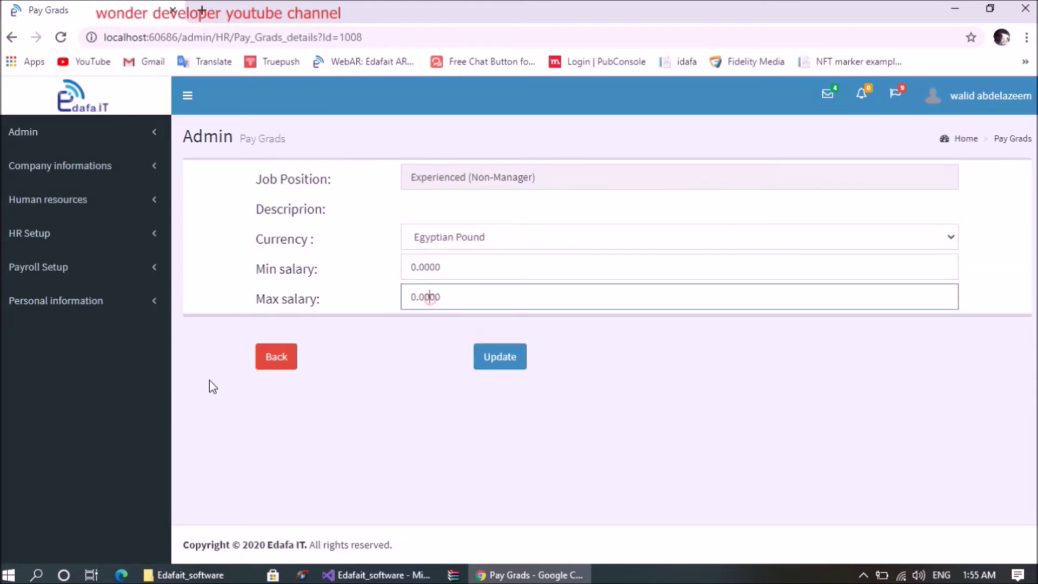
pyautogui.click(283, 363)
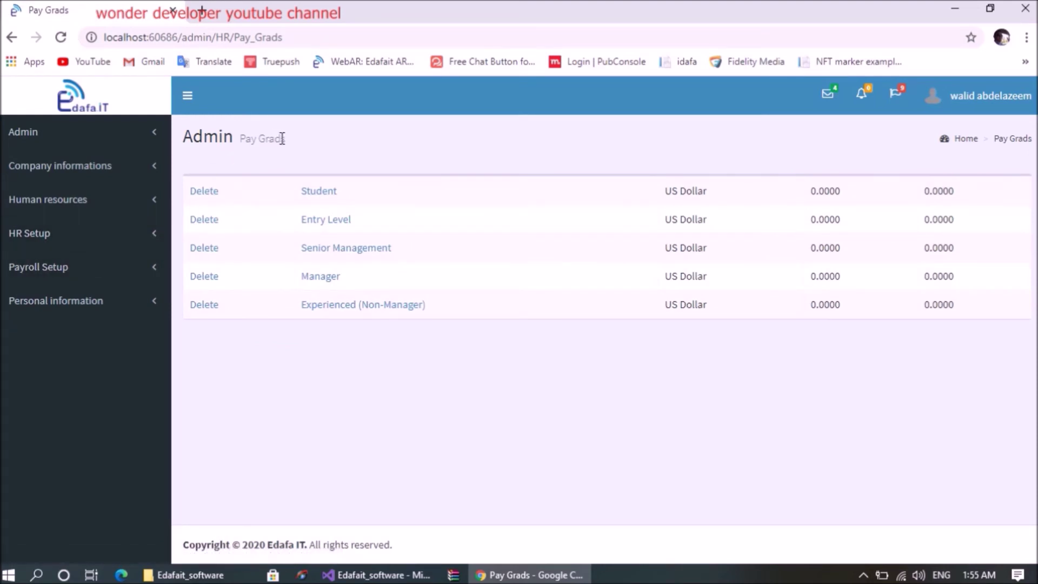
# Step: Open the Working Days page and look at its company choices, keeping edafa selected
pyautogui.click(85, 244)
pyautogui.scroll(-2, 117, 324)
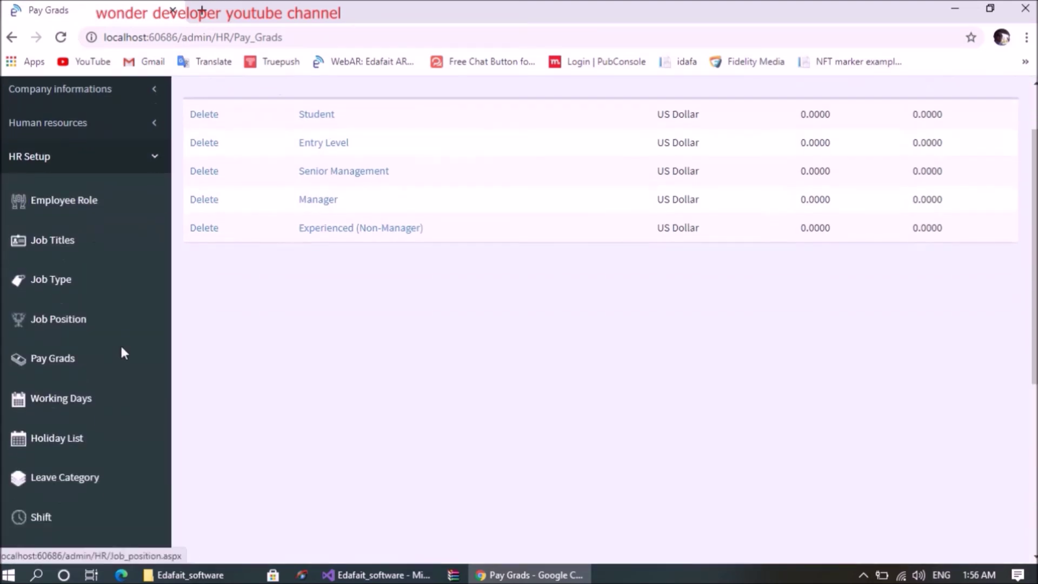
pyautogui.click(82, 409)
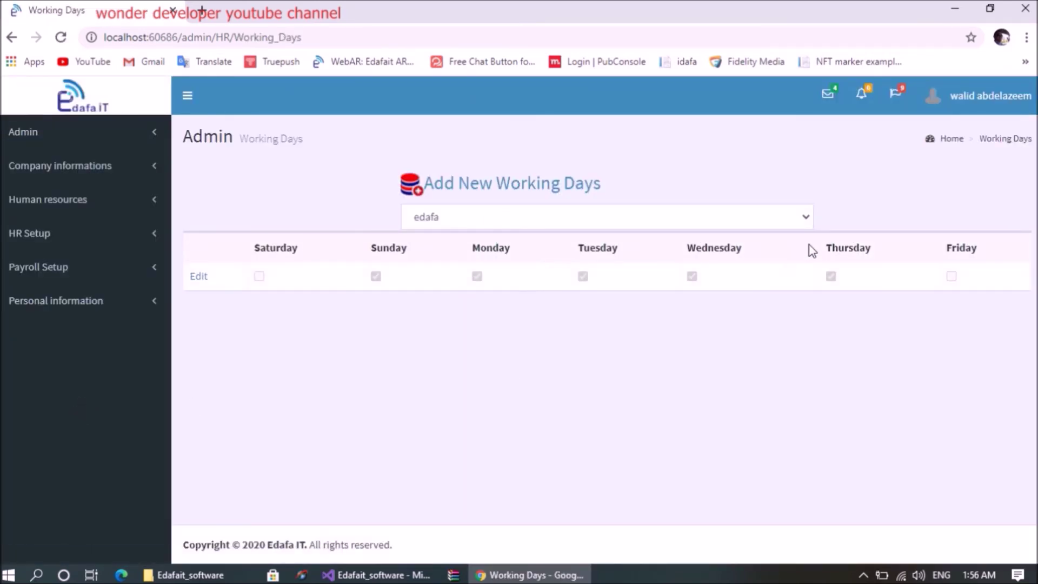
pyautogui.click(762, 224)
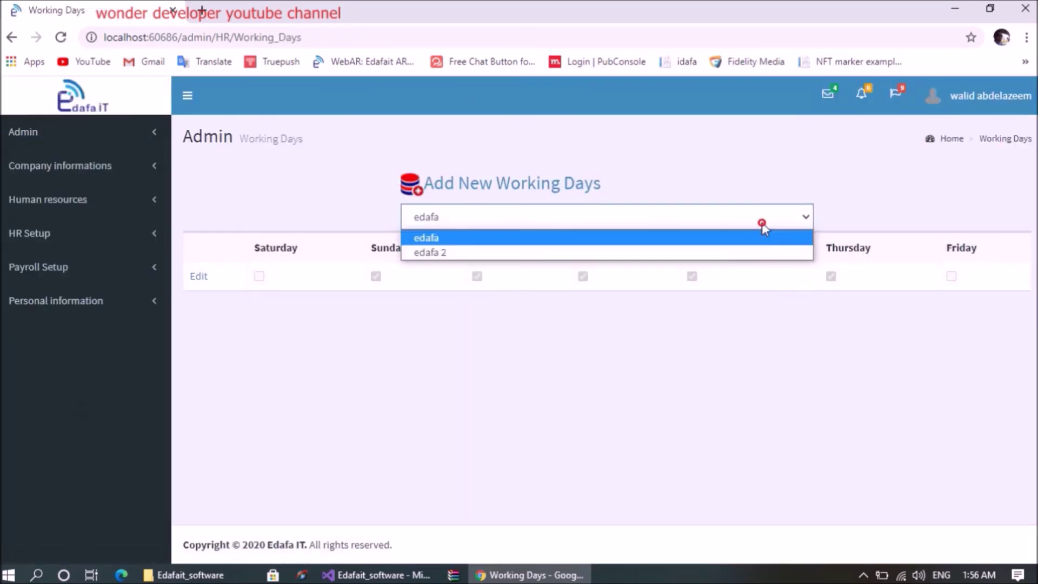
pyautogui.click(728, 238)
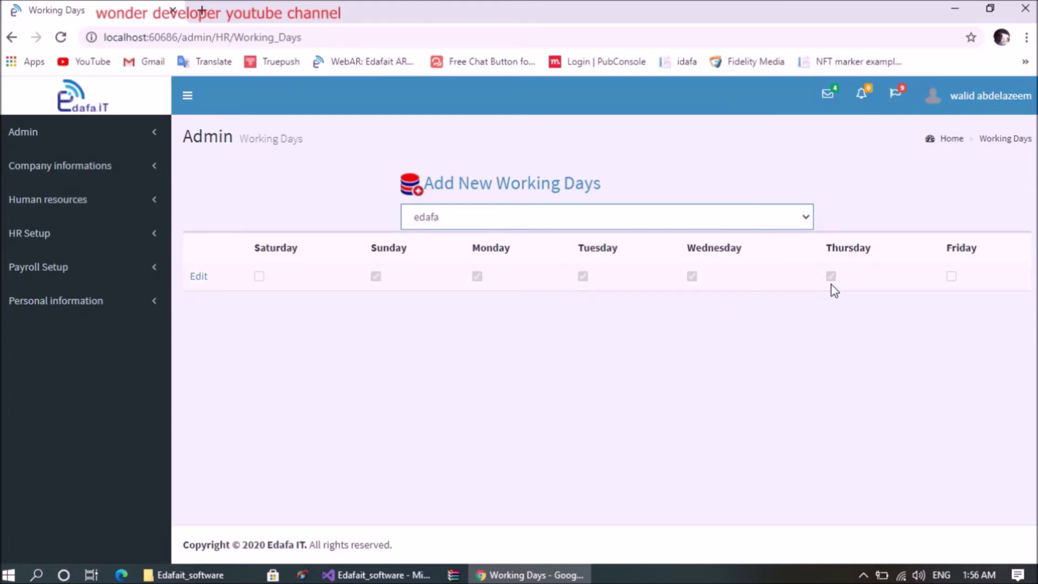
# Step: Open the Holiday List page from the HR setup options
pyautogui.click(24, 282)
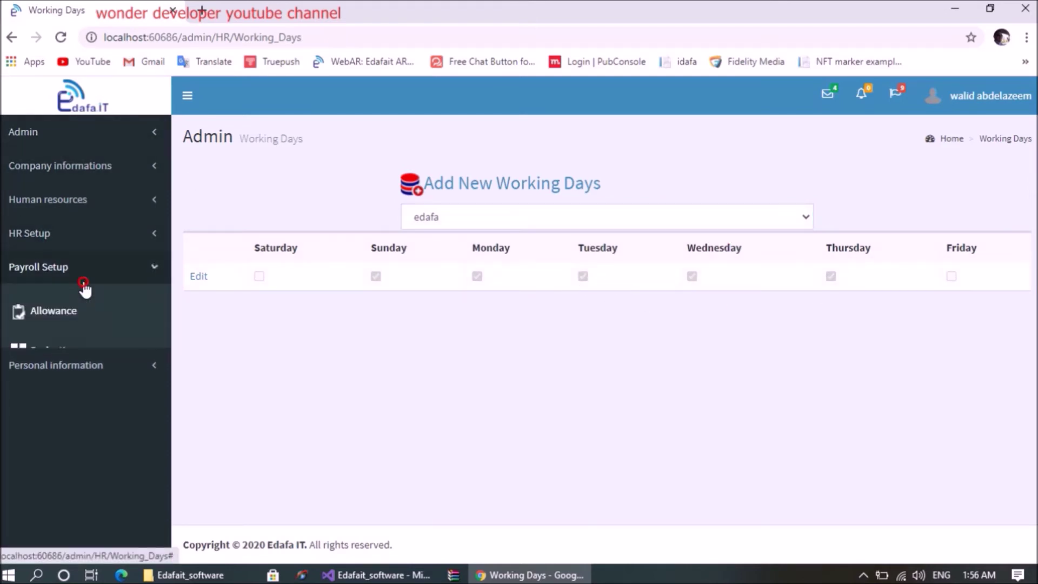
pyautogui.click(94, 238)
pyautogui.scroll(-2, 95, 243)
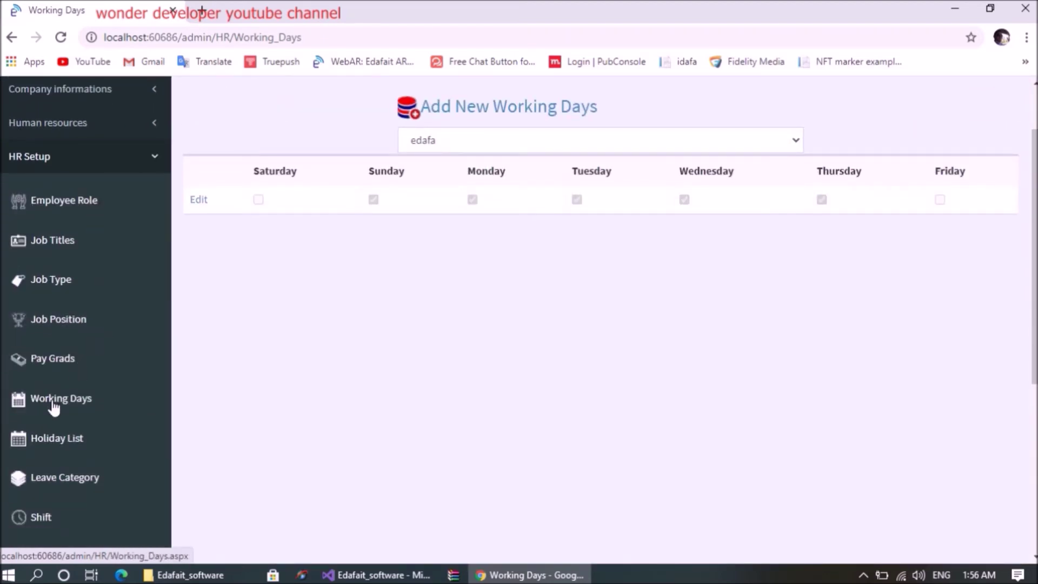
pyautogui.click(56, 440)
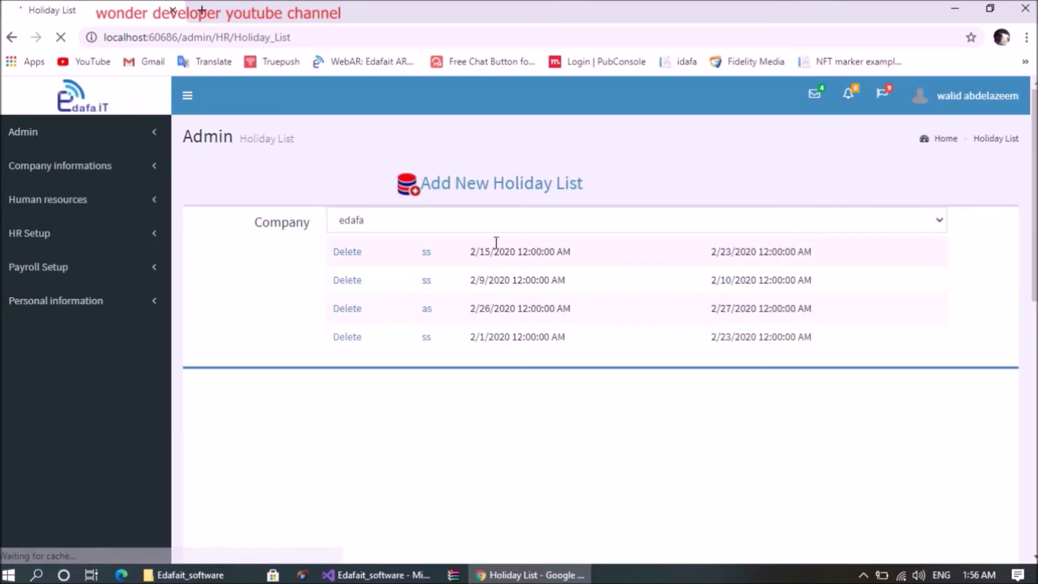
# Step: Look through the company choices on the Holiday List page and leave edafa selected
pyautogui.click(503, 230)
pyautogui.click(485, 244)
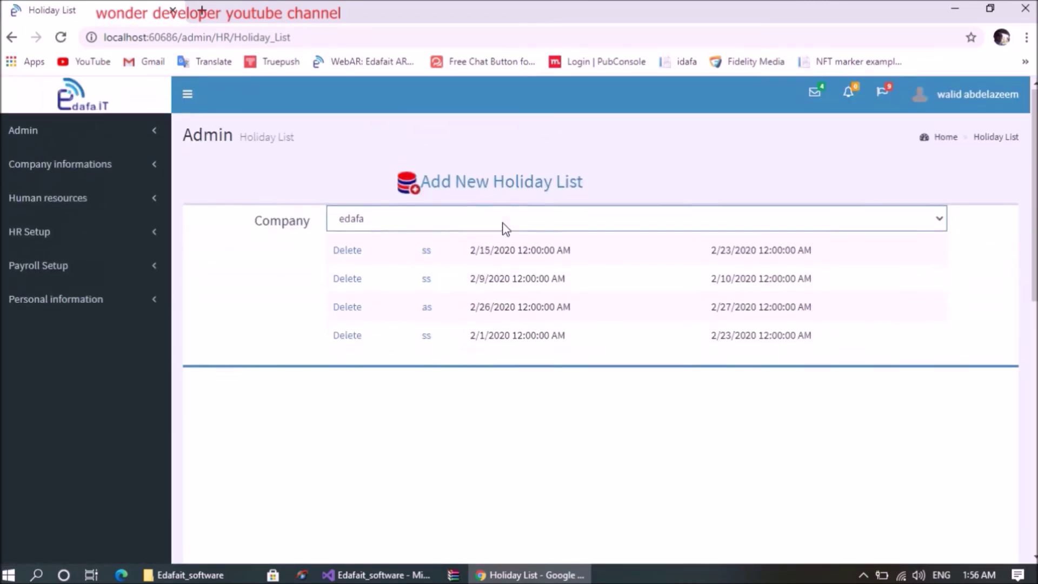
pyautogui.click(502, 222)
pyautogui.click(502, 255)
pyautogui.click(494, 219)
pyautogui.click(497, 242)
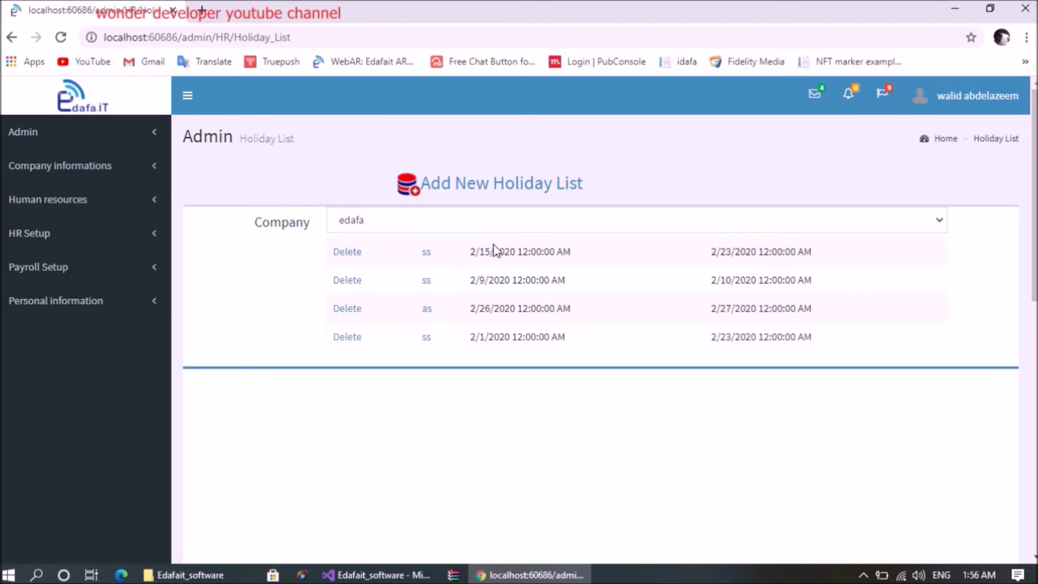
# Step: Look through the month calendar below the holiday entries and return to the beginning of the page
pyautogui.scroll(-7, 890, 368)
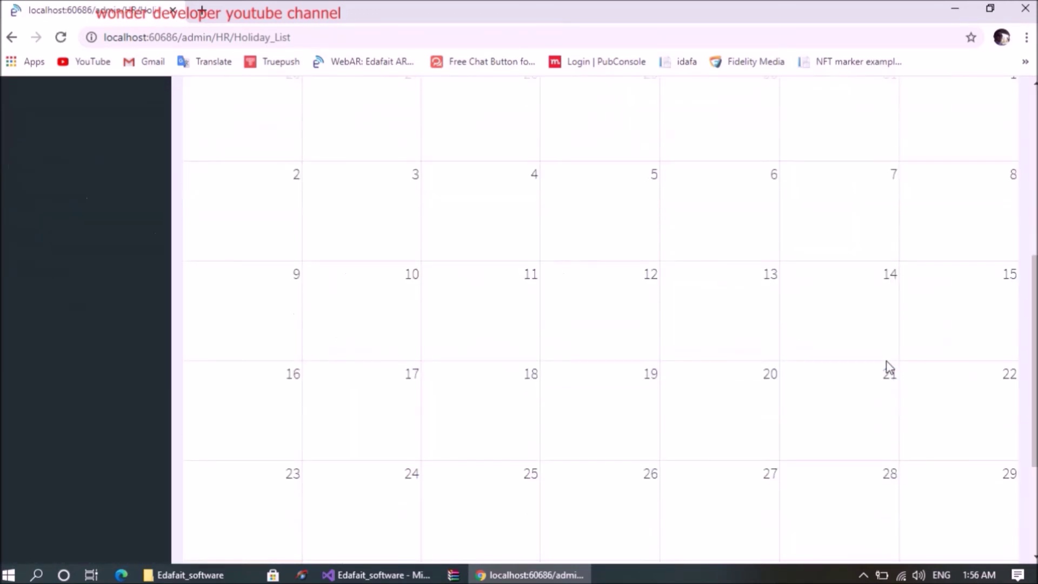
pyautogui.scroll(4, 889, 368)
pyautogui.scroll(-5, 672, 336)
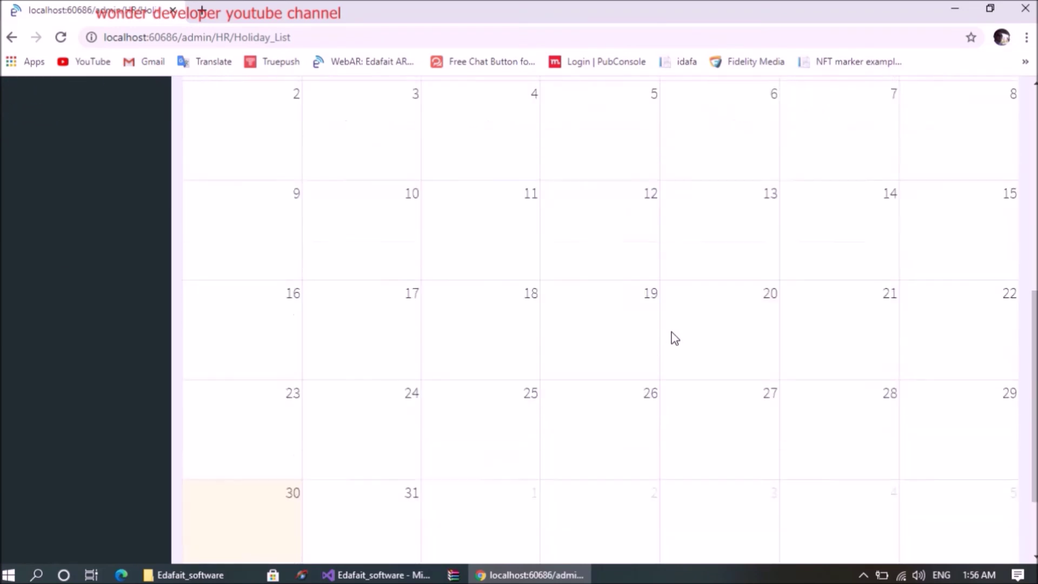
pyautogui.scroll(5, 672, 335)
pyautogui.scroll(1, 673, 337)
pyautogui.scroll(2, 672, 338)
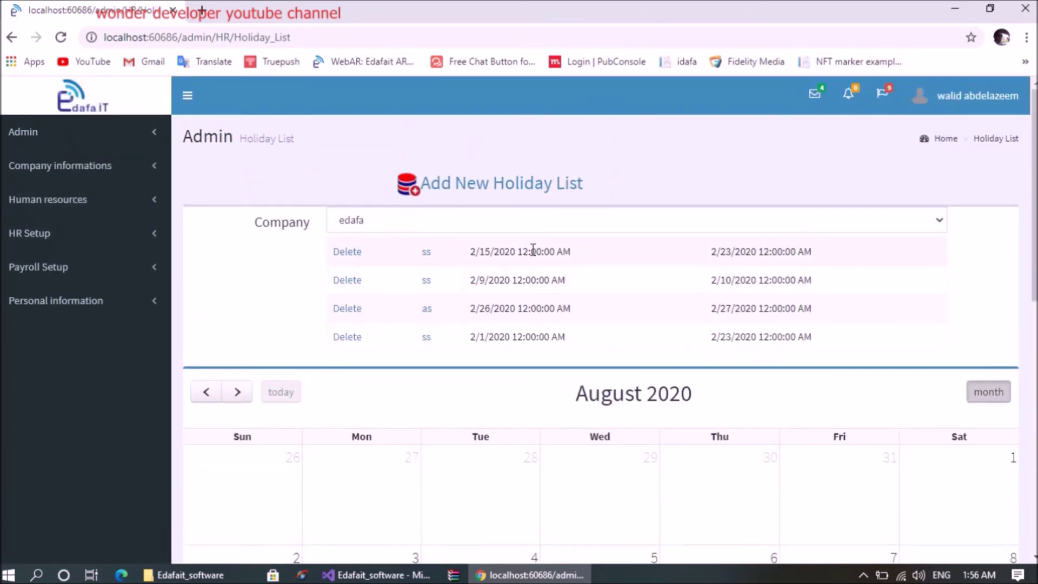
# Step: Open the Shift list and examine the start and end times of the general shift
pyautogui.click(72, 233)
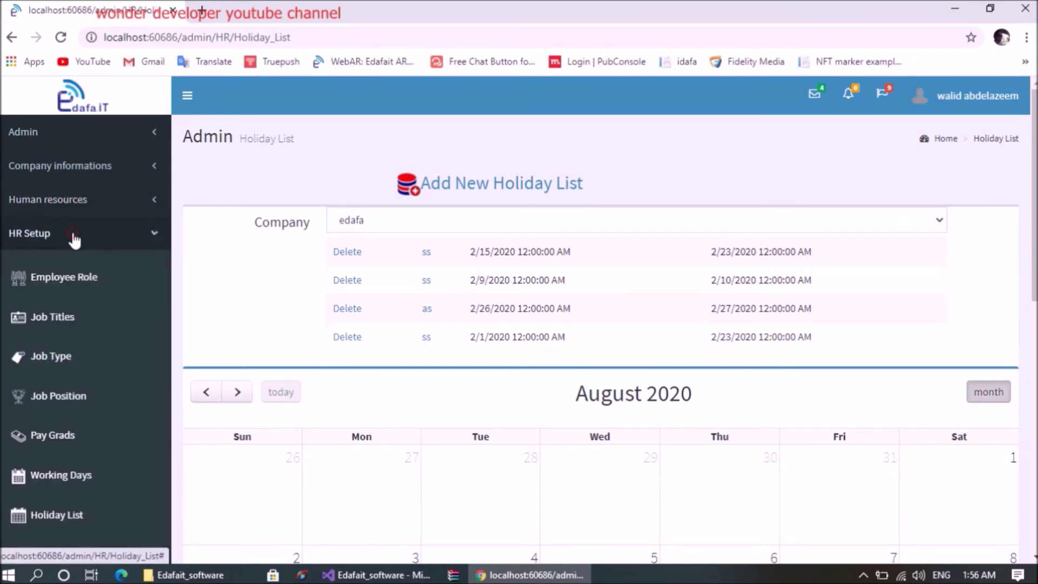
pyautogui.scroll(-2, 86, 254)
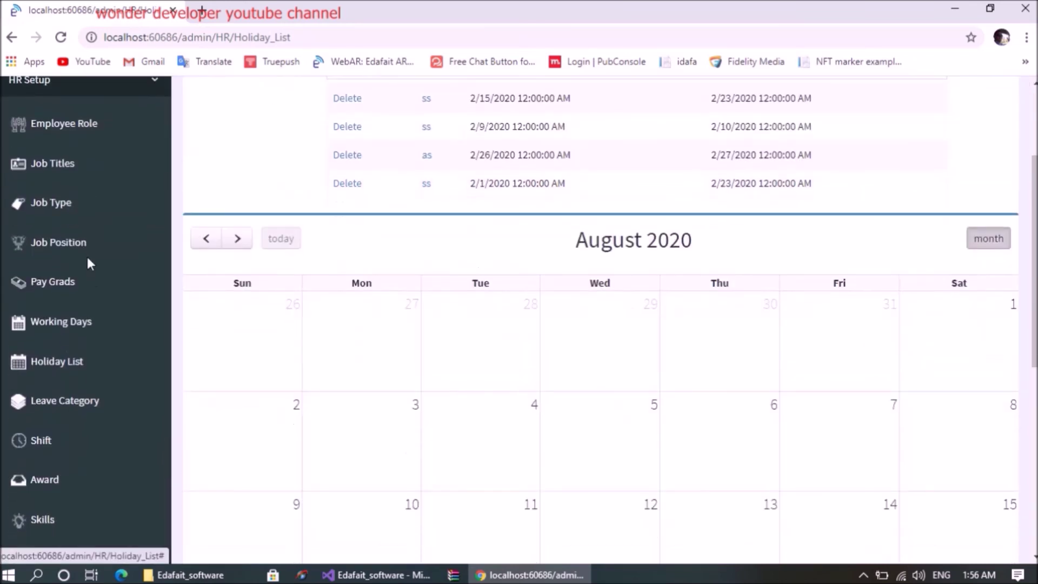
pyautogui.click(42, 442)
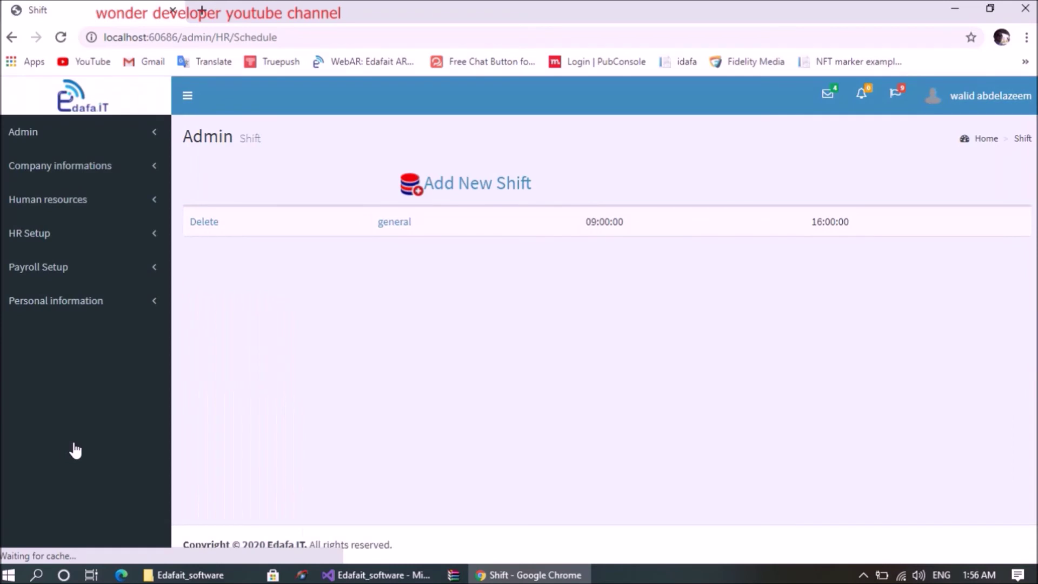
pyautogui.doubleClick(591, 219)
pyautogui.moveTo(809, 222); pyautogui.dragTo(868, 225)
# Step: Open the Language list and view the new-language form with its title and description fields
pyautogui.click(16, 270)
pyautogui.click(33, 235)
pyautogui.scroll(-3, 54, 422)
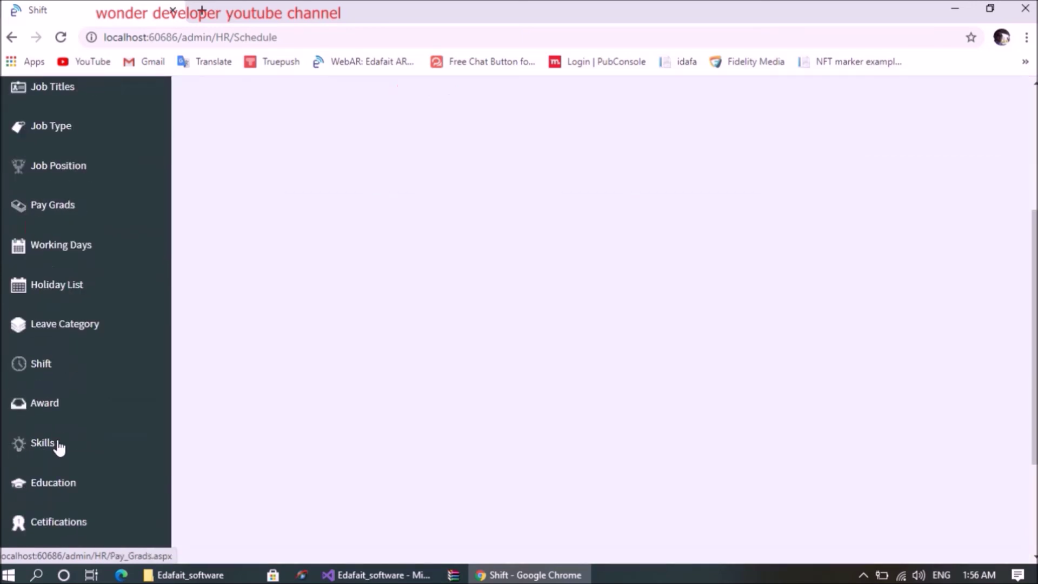
pyautogui.scroll(-2, 54, 378)
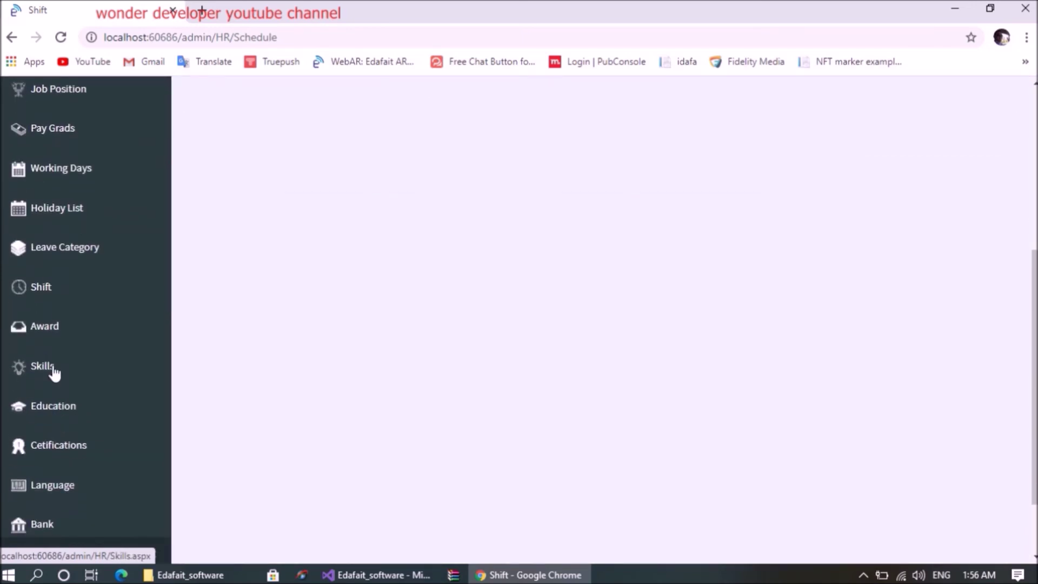
pyautogui.click(51, 488)
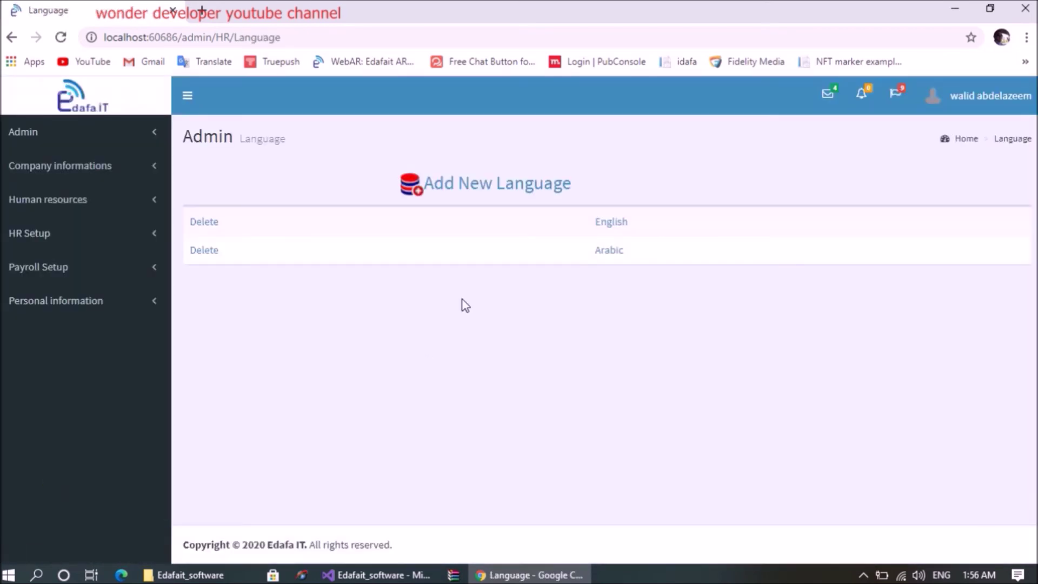
pyautogui.click(482, 185)
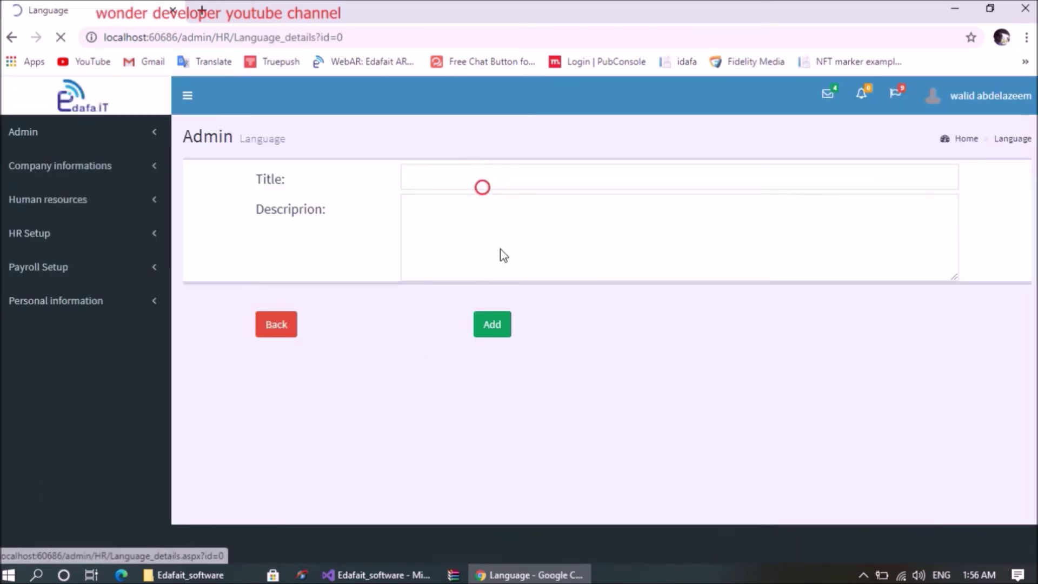
pyautogui.click(482, 185)
pyautogui.click(641, 317)
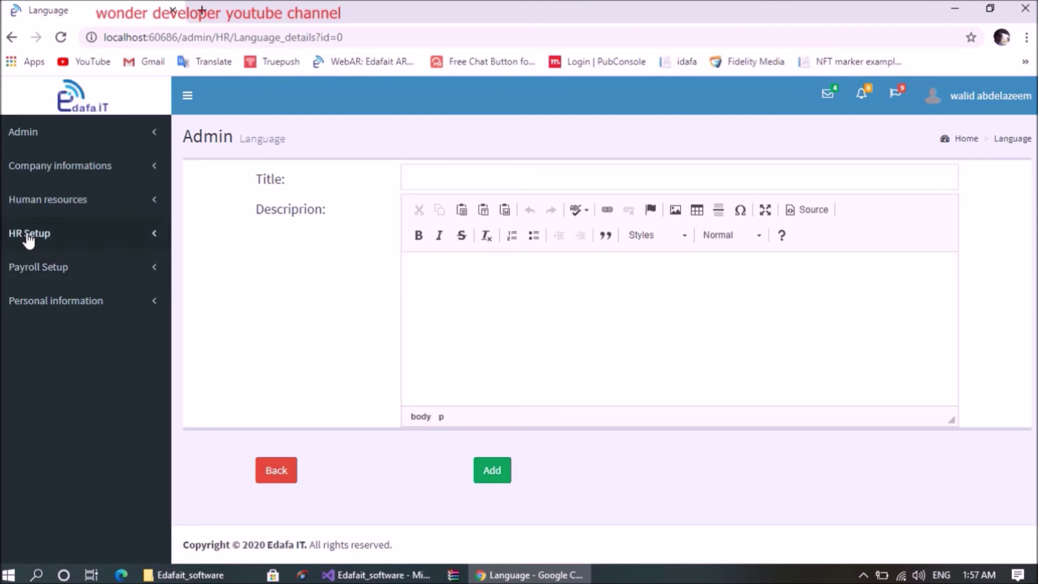
# Step: Open the Bank list from the HR setup pages and look through the fields of the new-bank form
pyautogui.click(52, 263)
pyautogui.click(24, 235)
pyautogui.scroll(-3, 24, 246)
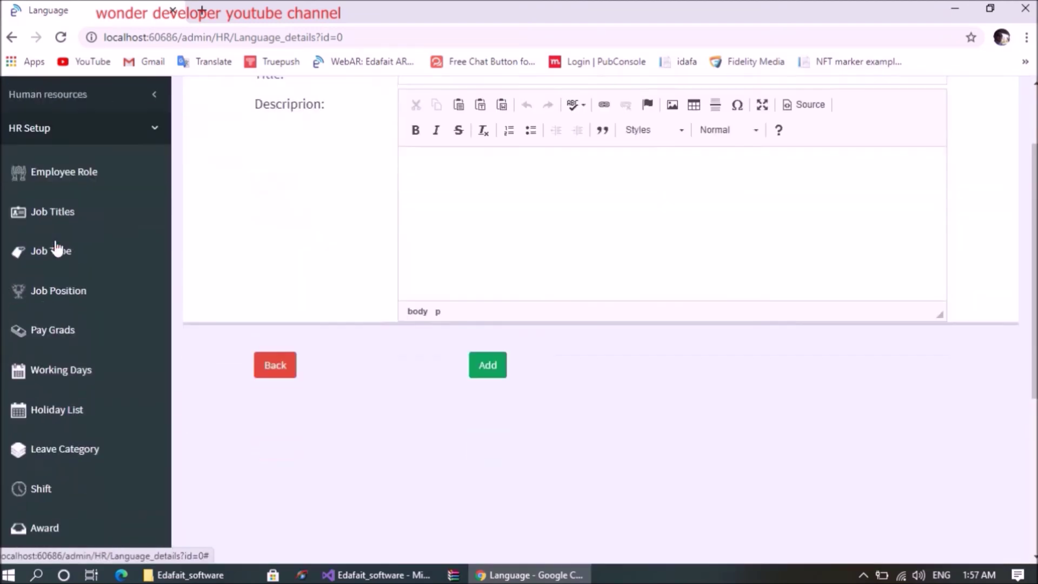
pyautogui.scroll(-4, 32, 457)
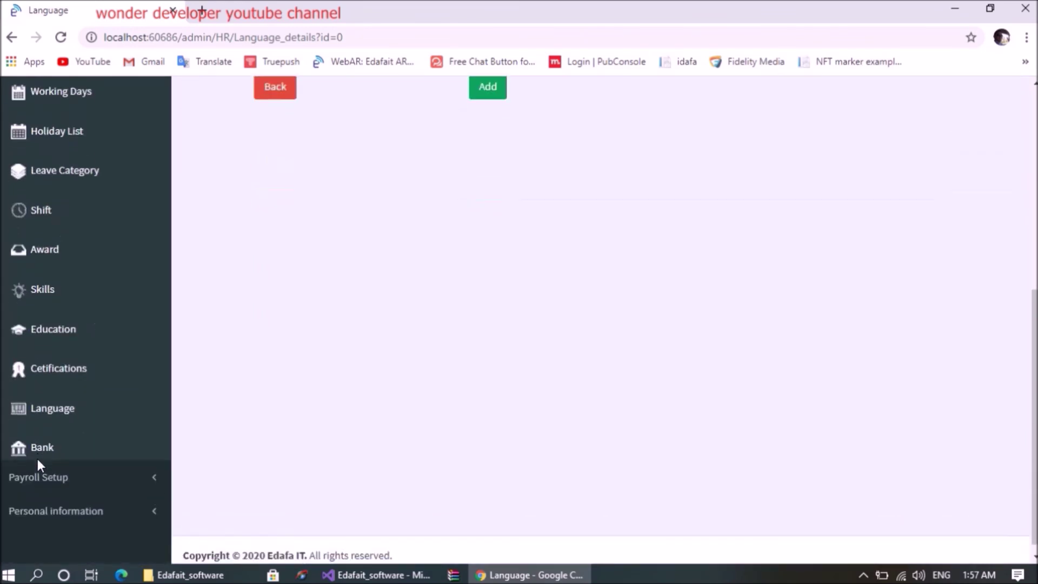
pyautogui.click(26, 450)
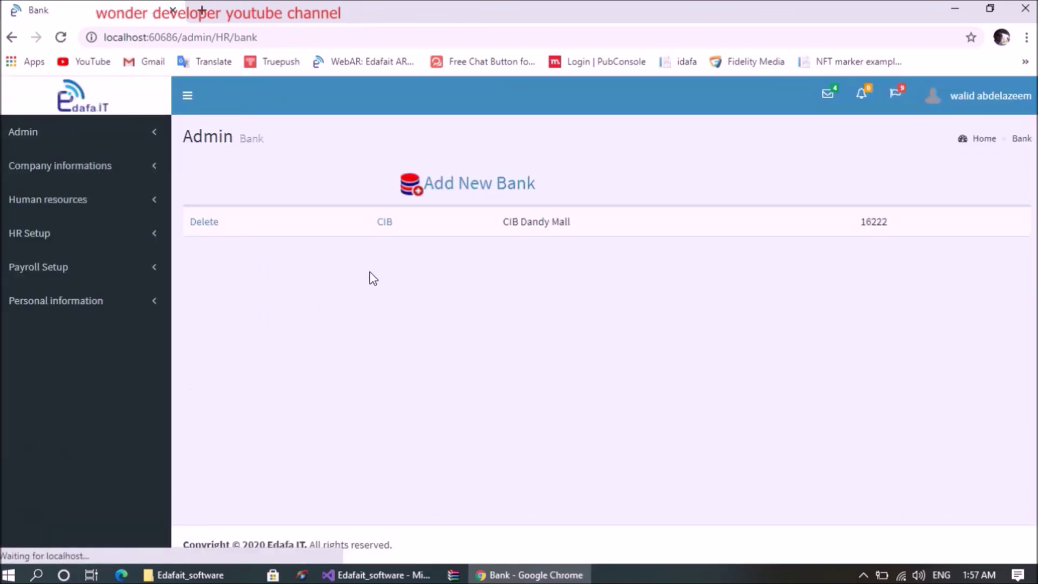
pyautogui.click(465, 186)
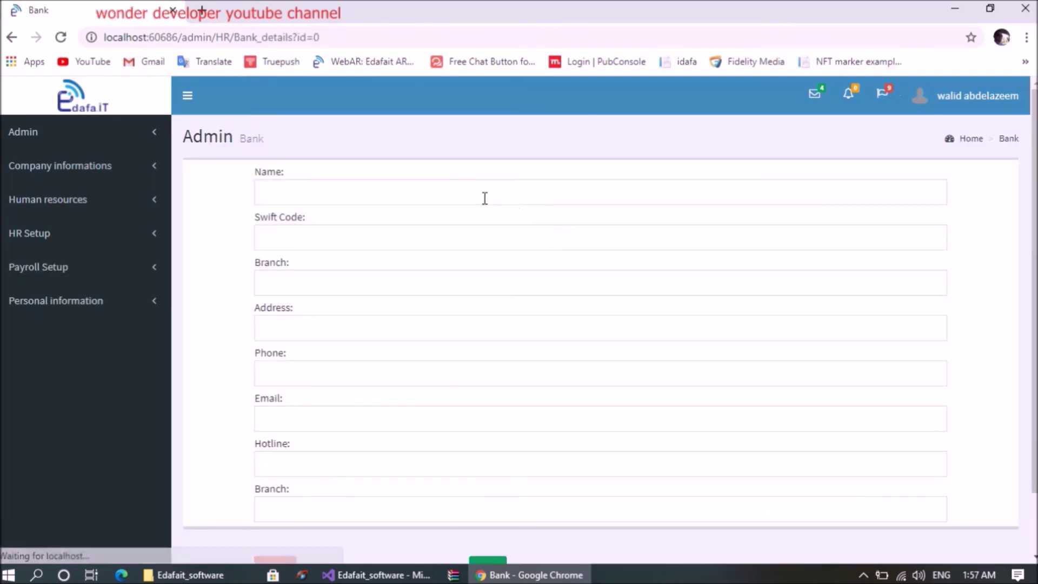
pyautogui.scroll(-2, 473, 195)
pyautogui.scroll(2, 540, 389)
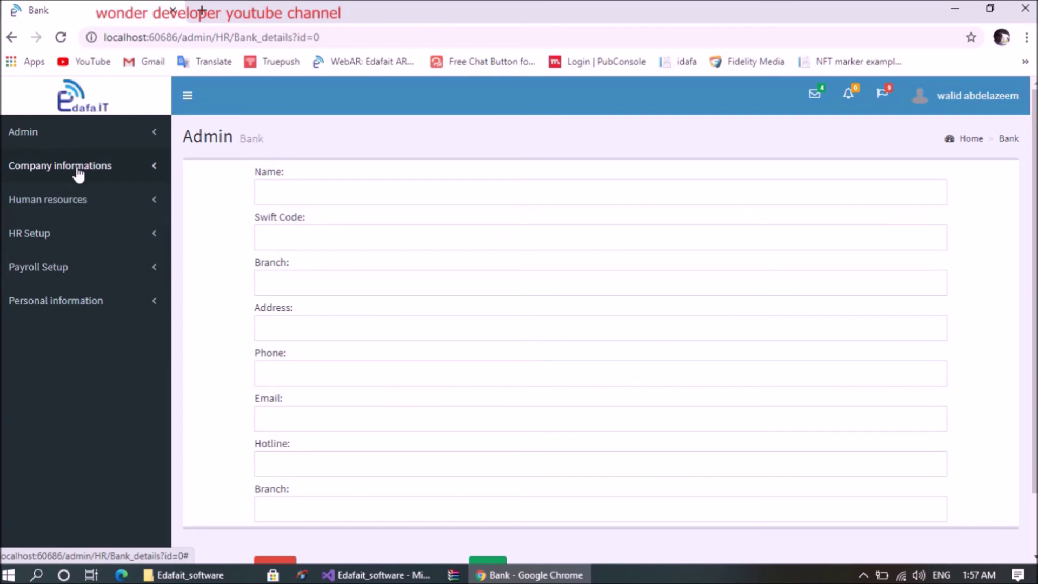
# Step: Open the Employee list under Human resources and look through the employee records
pyautogui.click(86, 201)
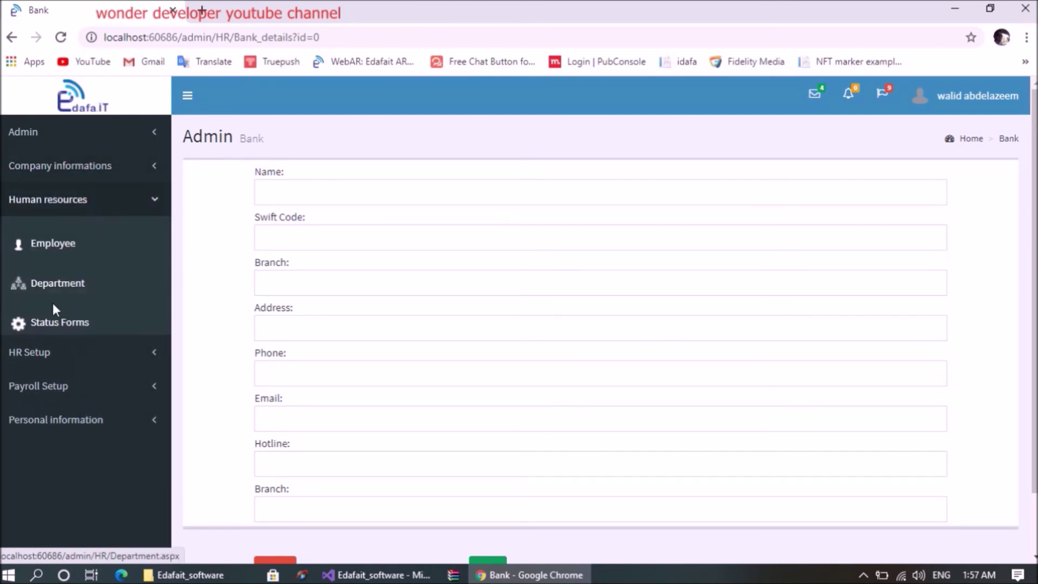
pyautogui.click(53, 243)
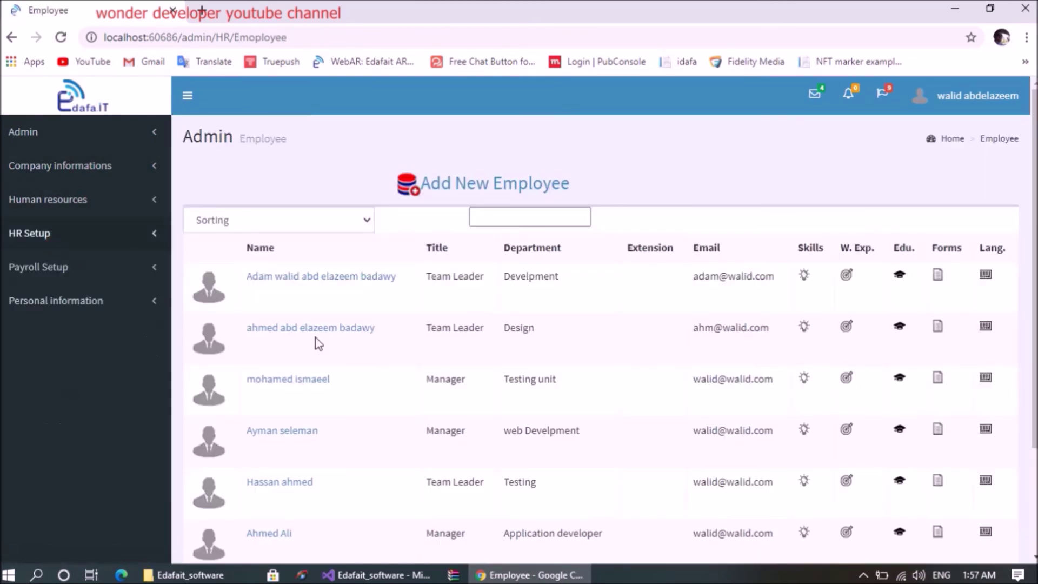
pyautogui.scroll(-3, 713, 330)
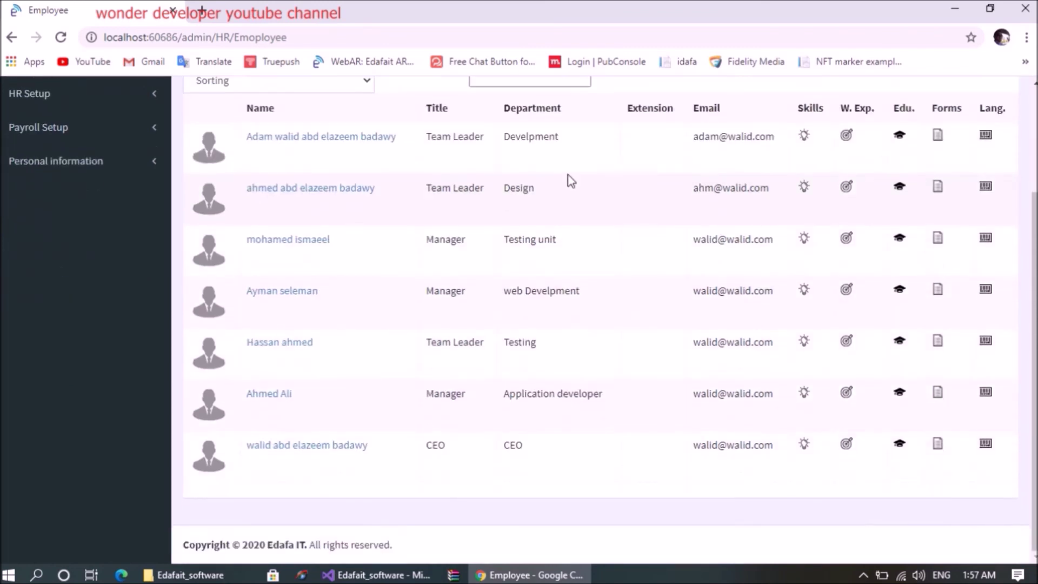
pyautogui.scroll(2, 670, 313)
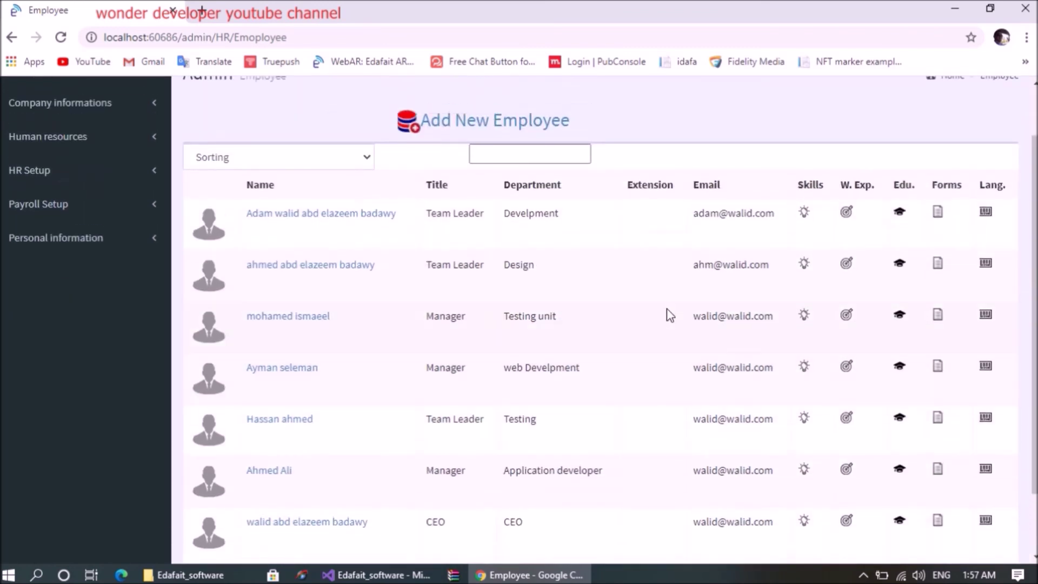
# Step: Sort the employee list by name, by title, and finally by department
pyautogui.click(330, 154)
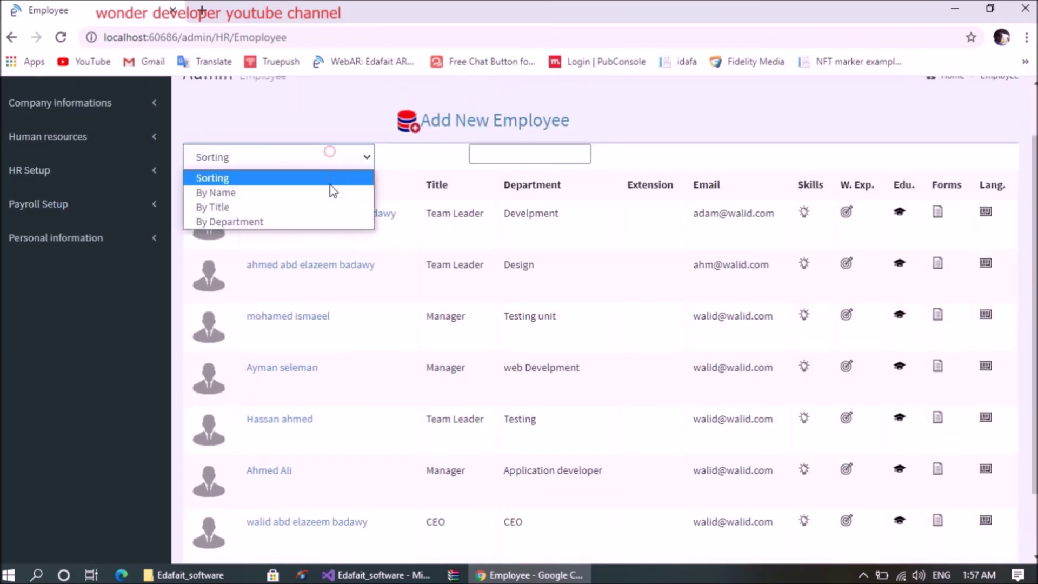
pyautogui.click(329, 193)
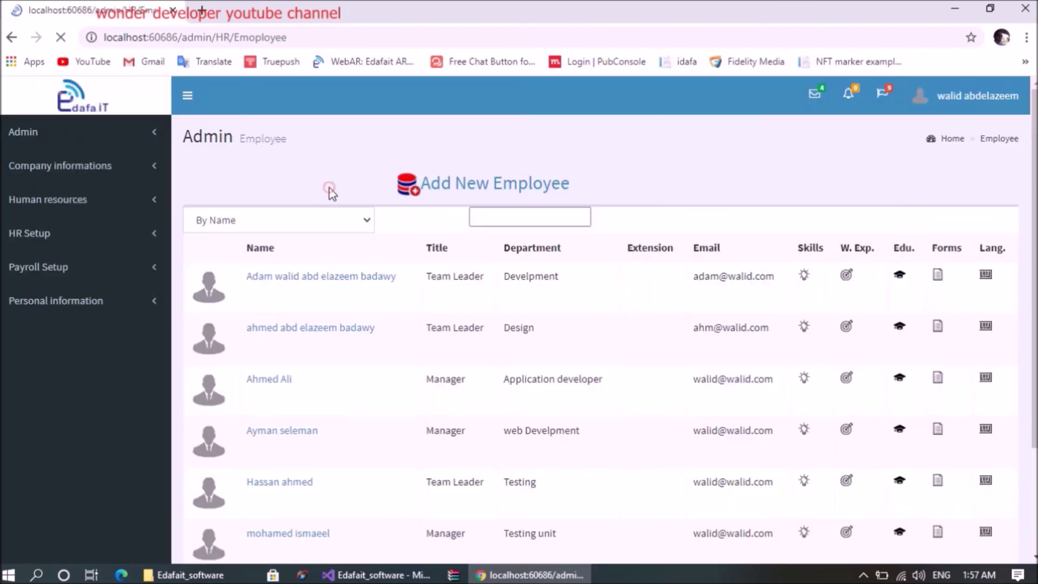
pyautogui.click(339, 217)
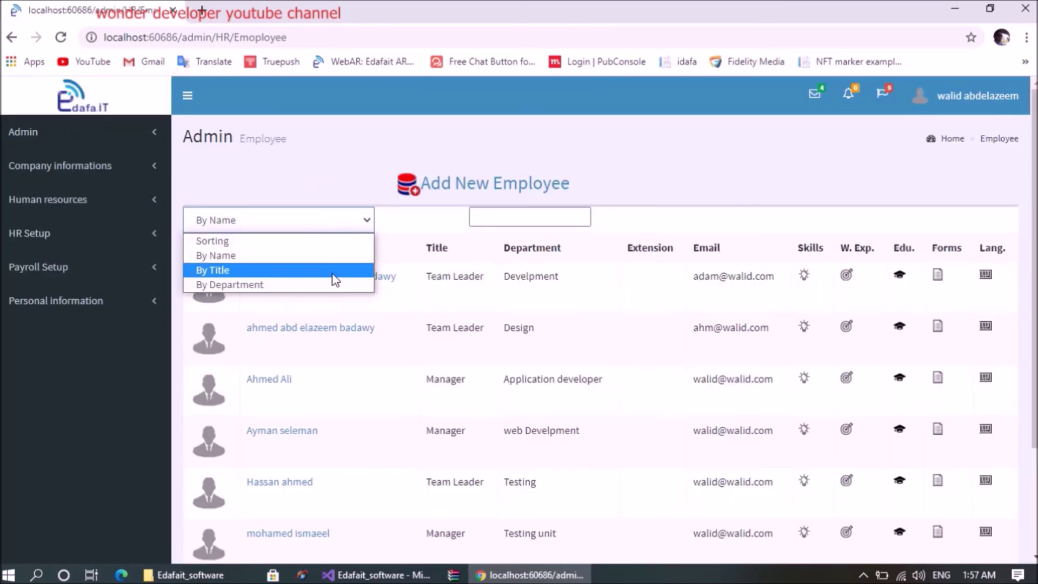
pyautogui.click(333, 272)
pyautogui.click(335, 218)
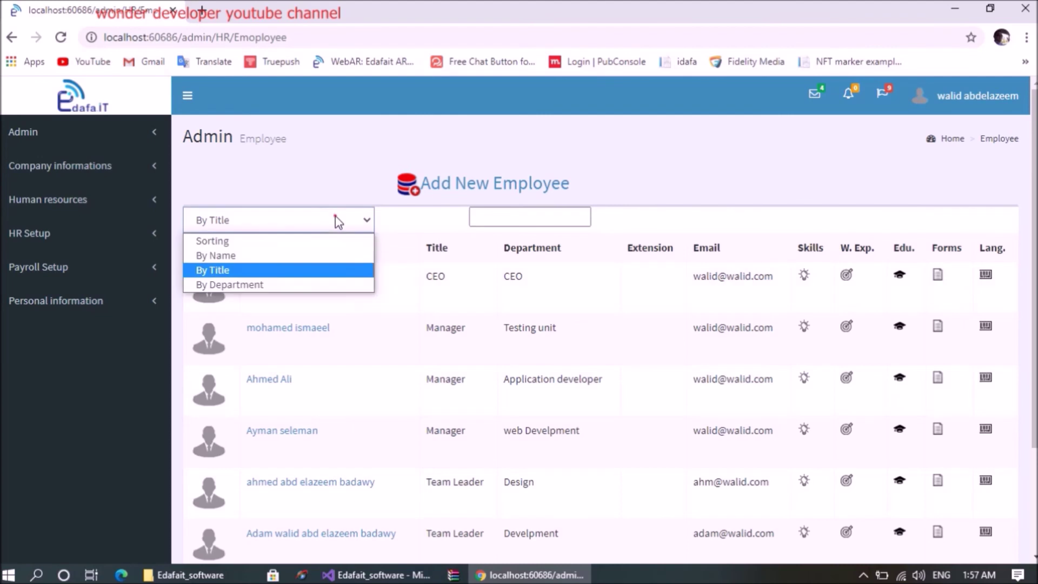
pyautogui.click(338, 281)
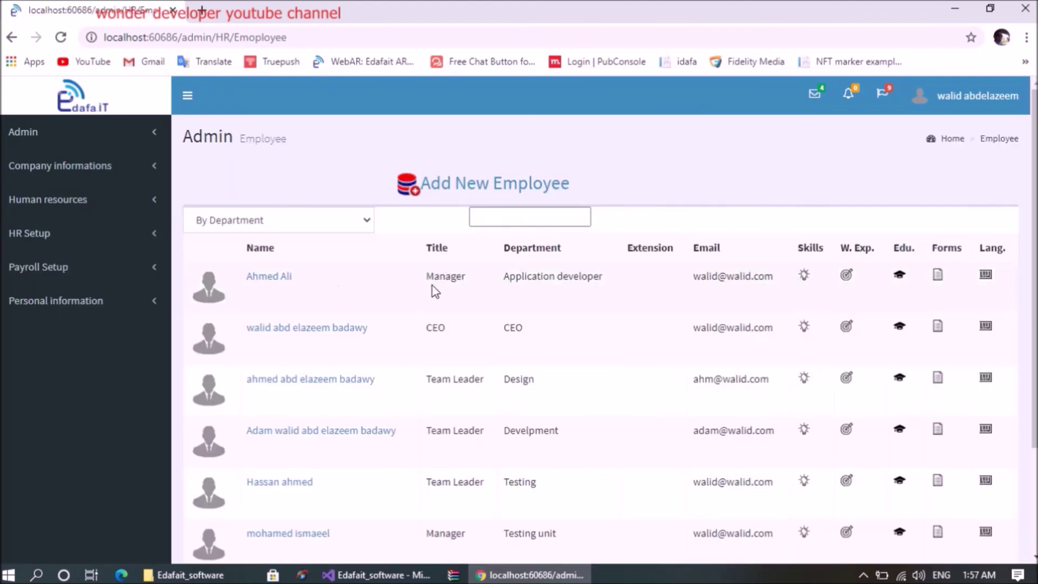
# Step: View the task list with its progress bars and the notifications list in the page header
pyautogui.click(882, 93)
pyautogui.click(881, 95)
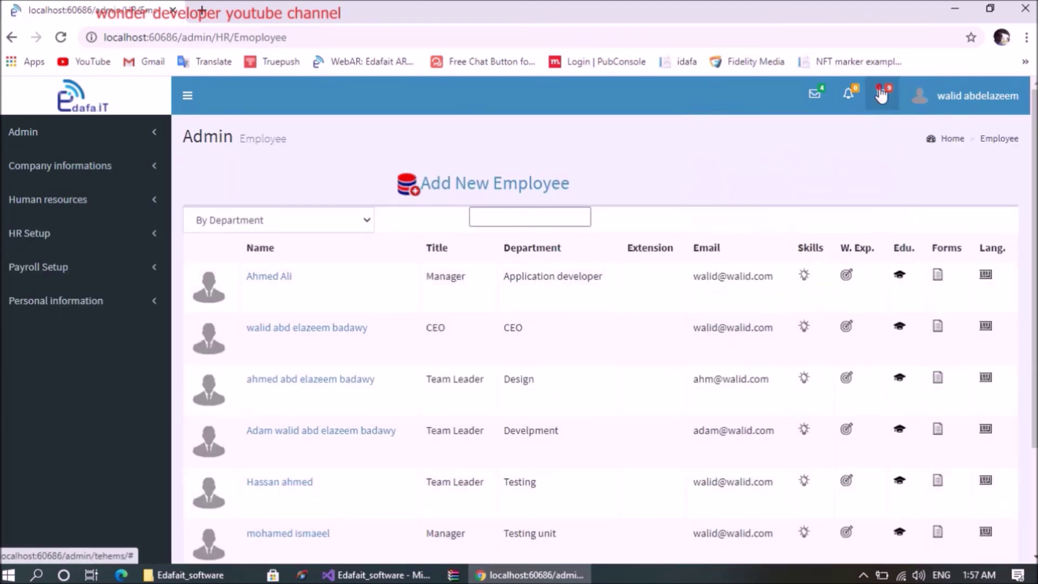
pyautogui.click(884, 91)
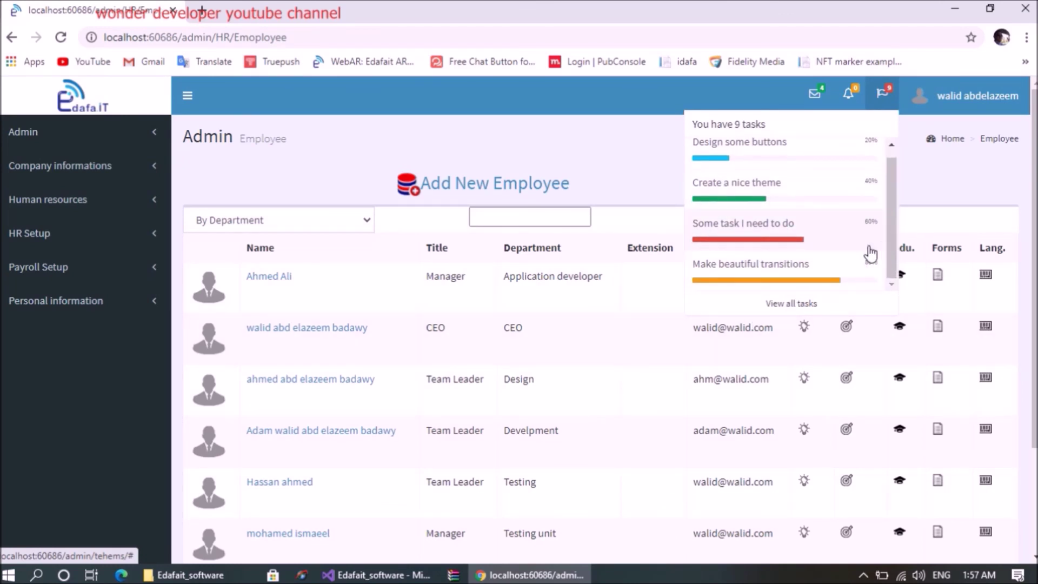
pyautogui.click(849, 97)
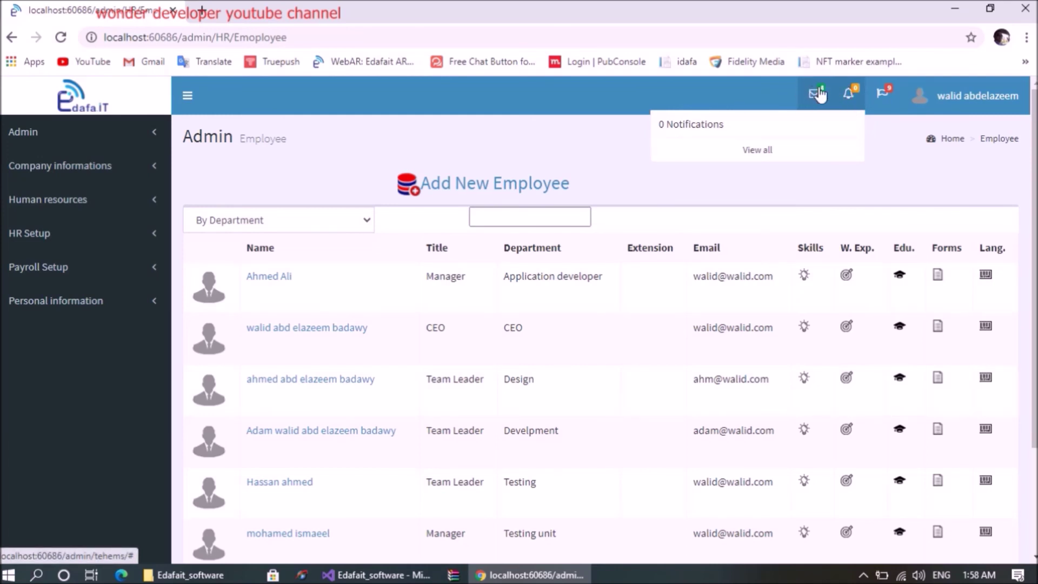
# Step: Collapse the side navigation and expand it again
pyautogui.click(188, 95)
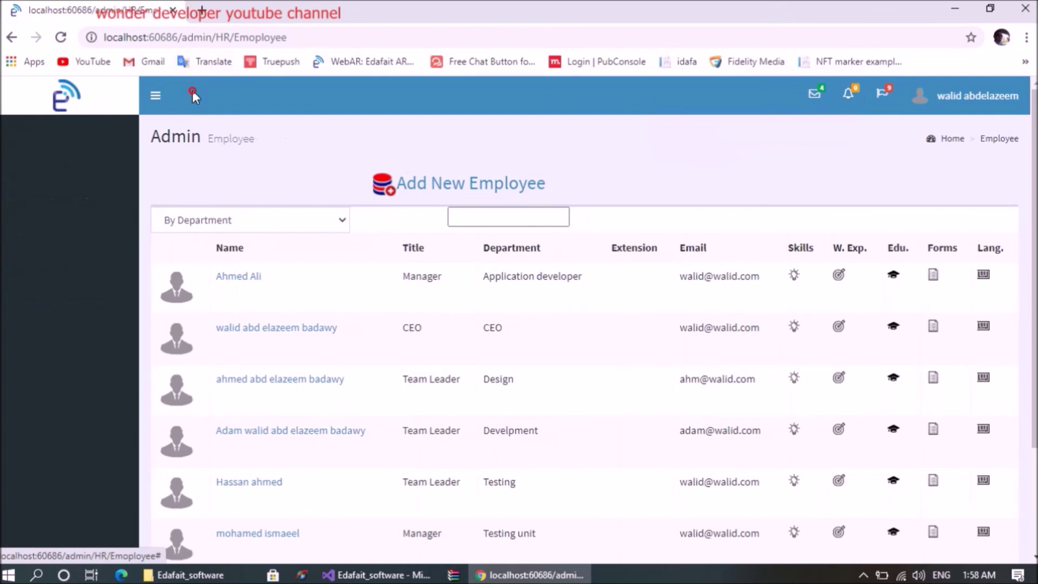
pyautogui.click(49, 95)
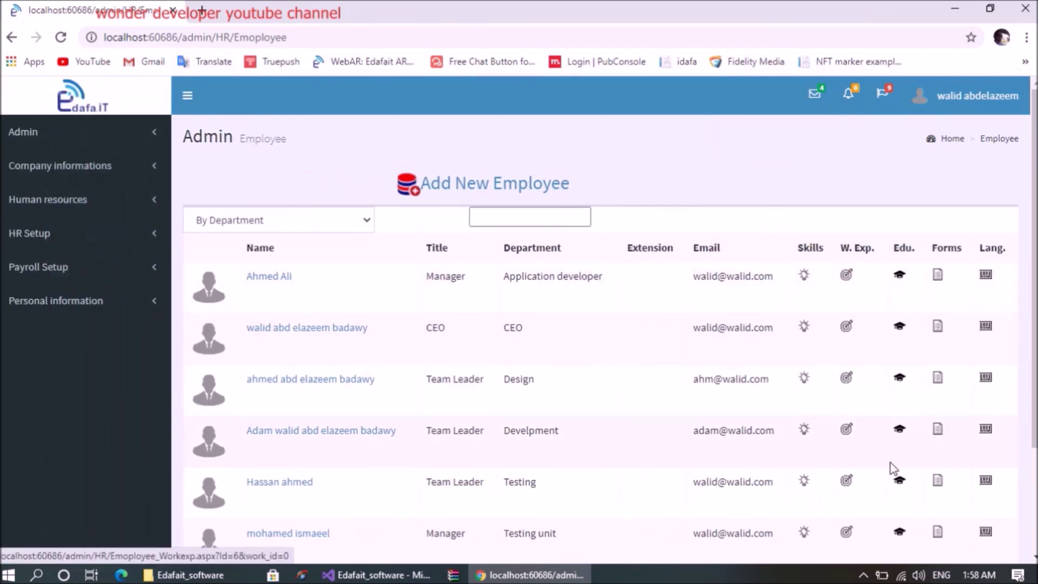